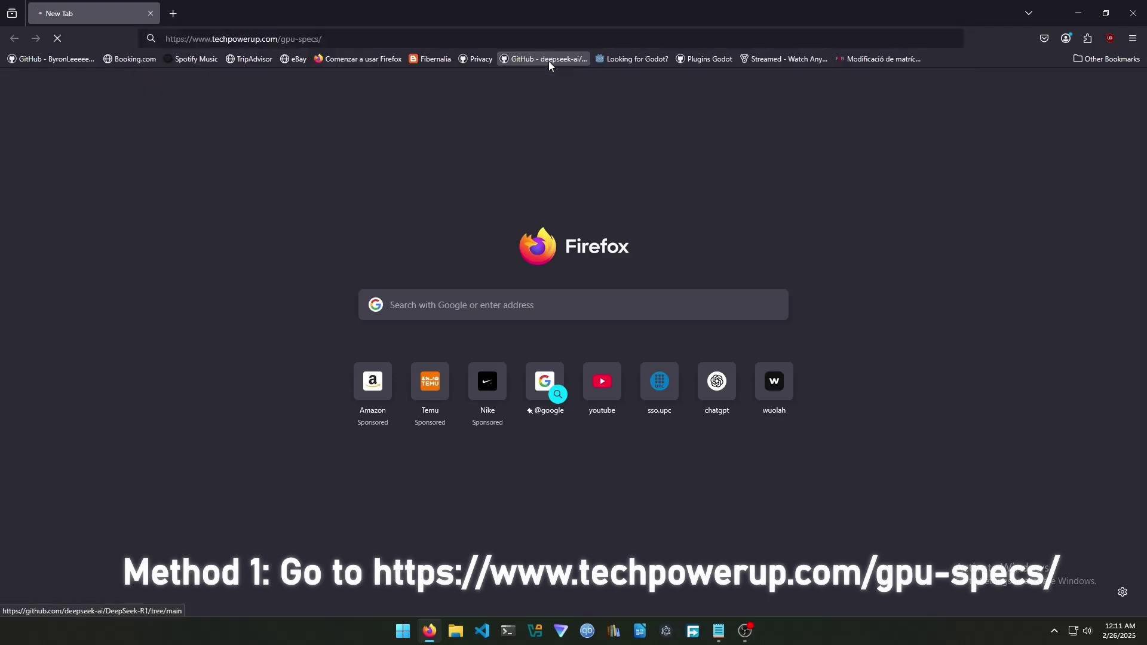
# Search the TechPowerUp GPU specs database for "rx 6600" and open the Radeon RX 6600 specifications
pyautogui.scroll(-3, 561, 219)
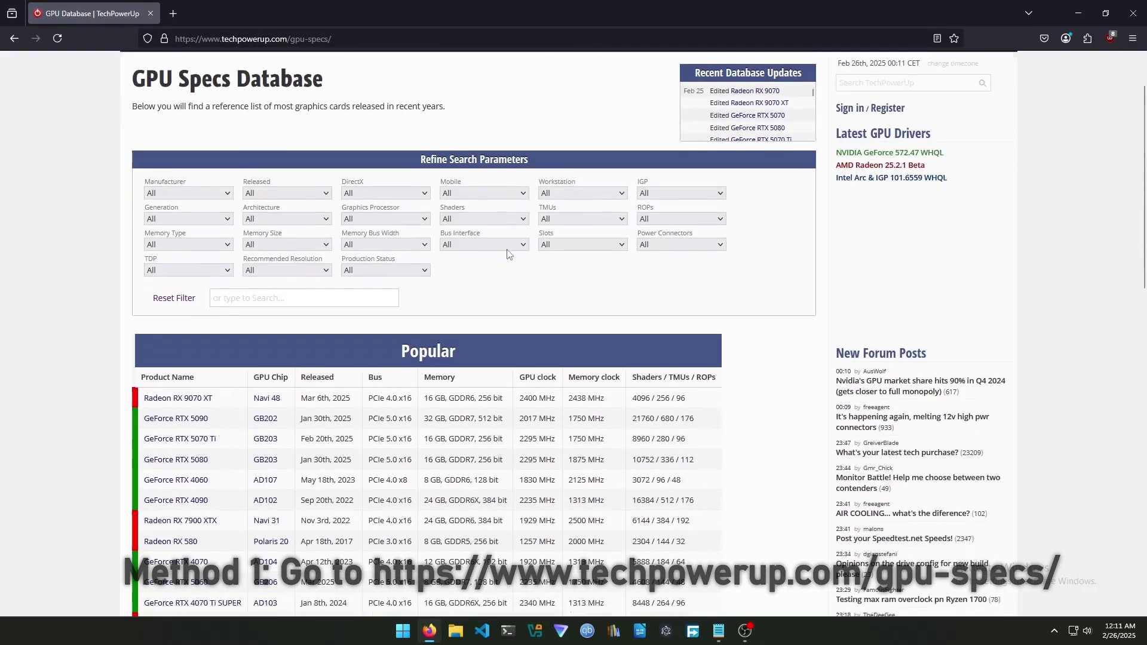
pyautogui.click(299, 191)
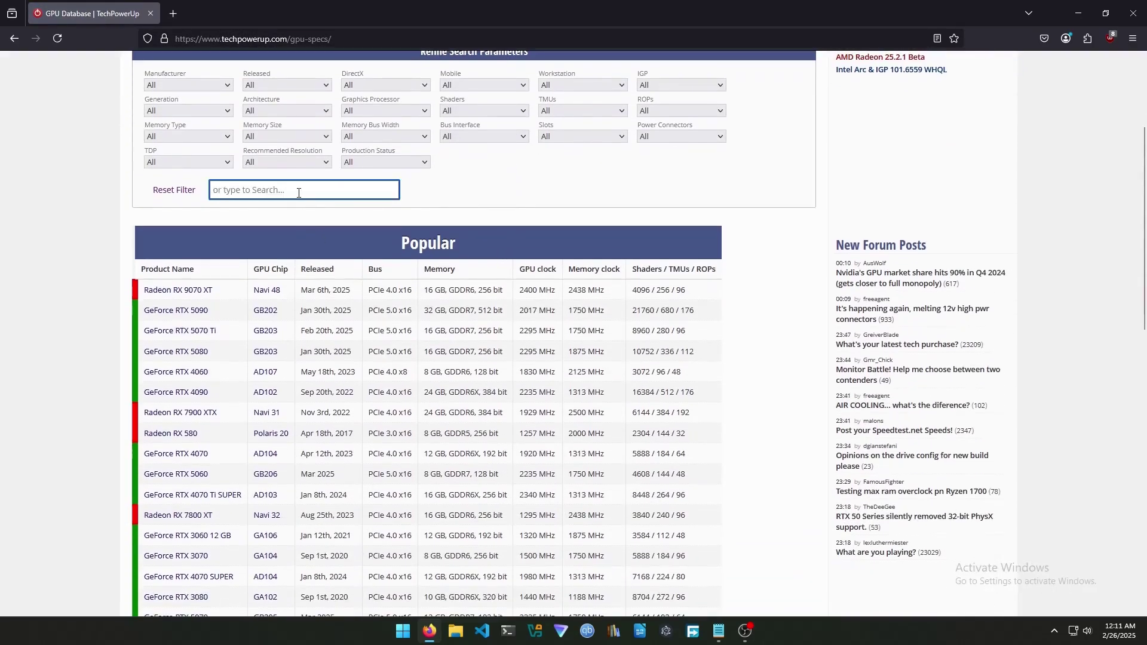
pyautogui.write('rx 6600')
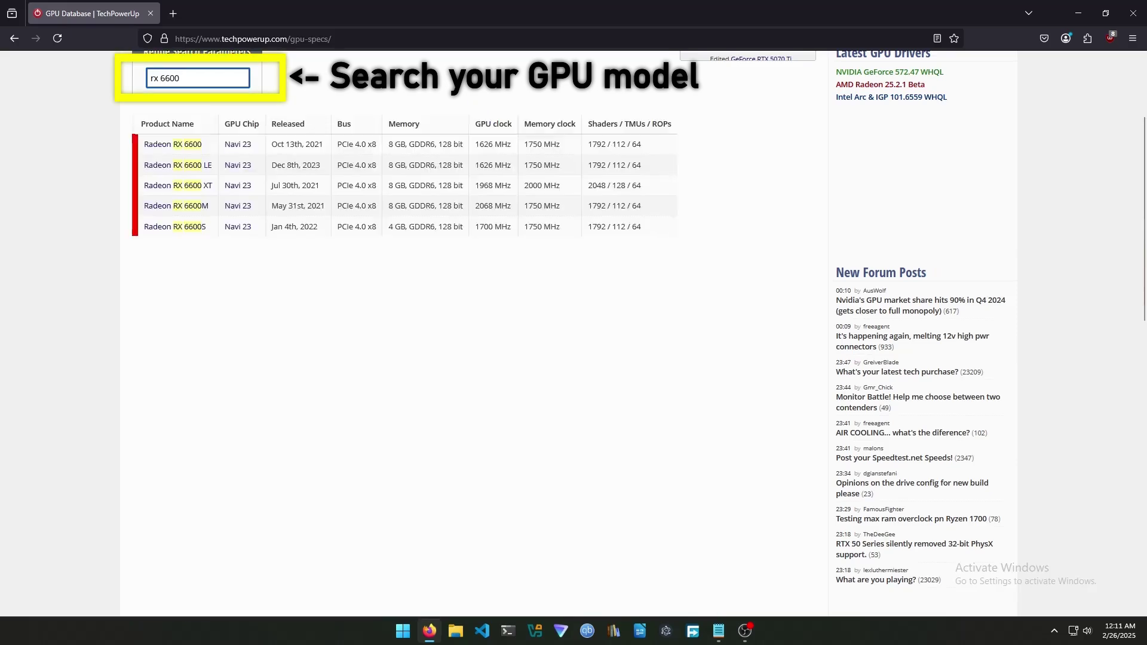
pyautogui.click(177, 154)
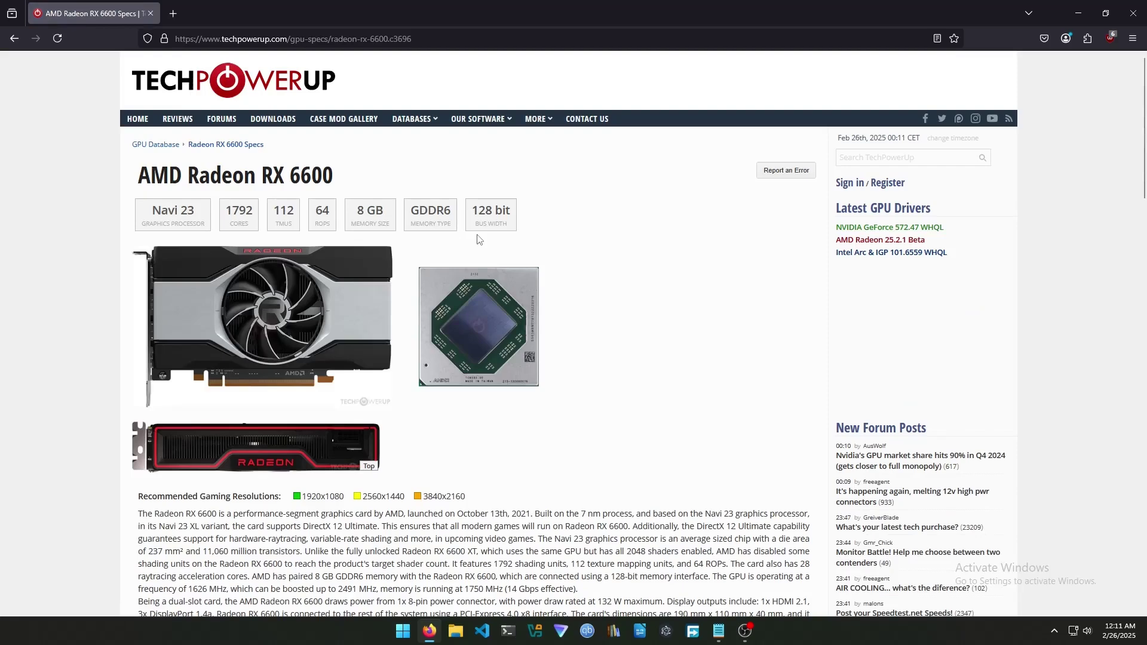
# Find "gfx" on the RX 6600 page, highlight the shader ISA identifier in parentheses, and close the browser
pyautogui.hotkey('ctrl', 'f')
pyautogui.write('gfx')
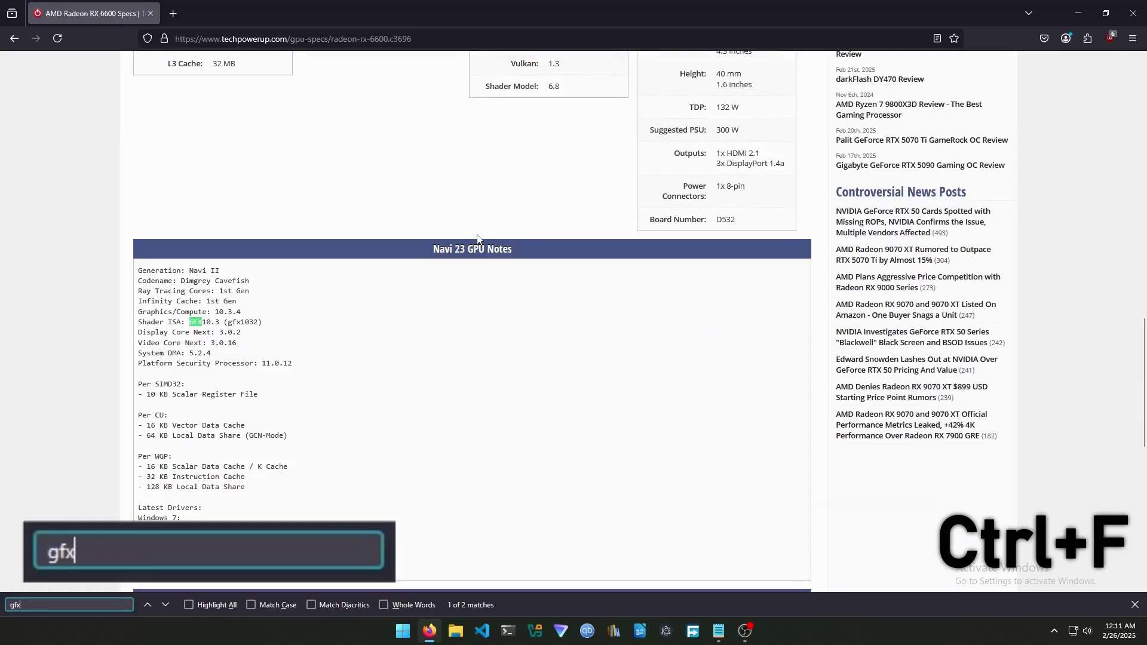
pyautogui.moveTo(227, 324); pyautogui.dragTo(257, 324)
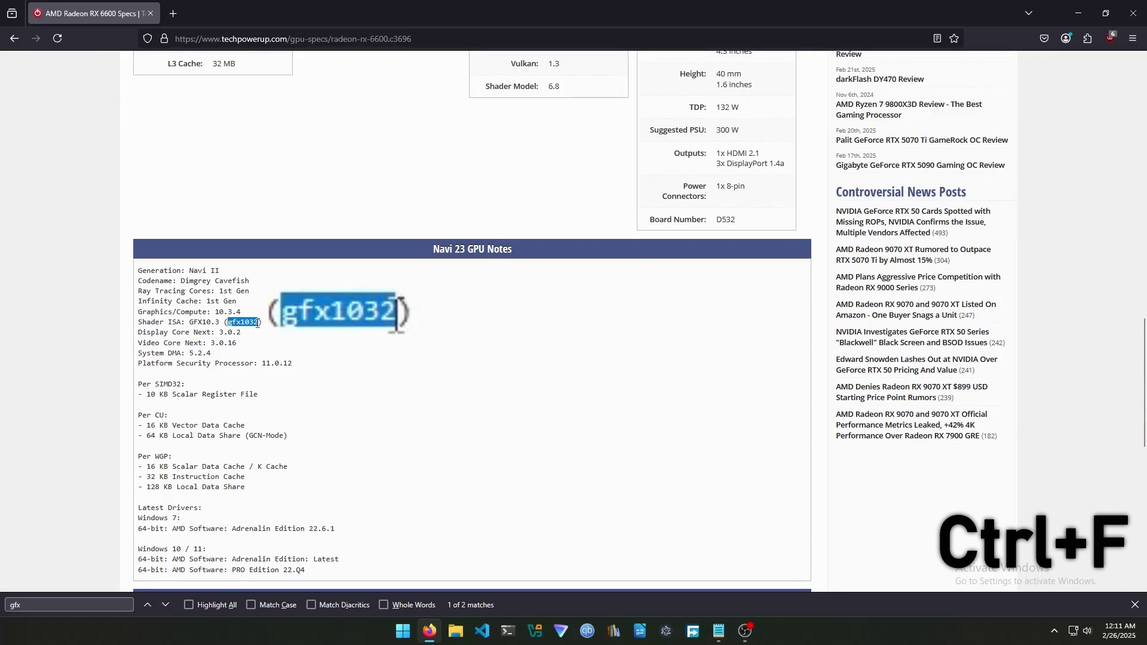
pyautogui.click(317, 322)
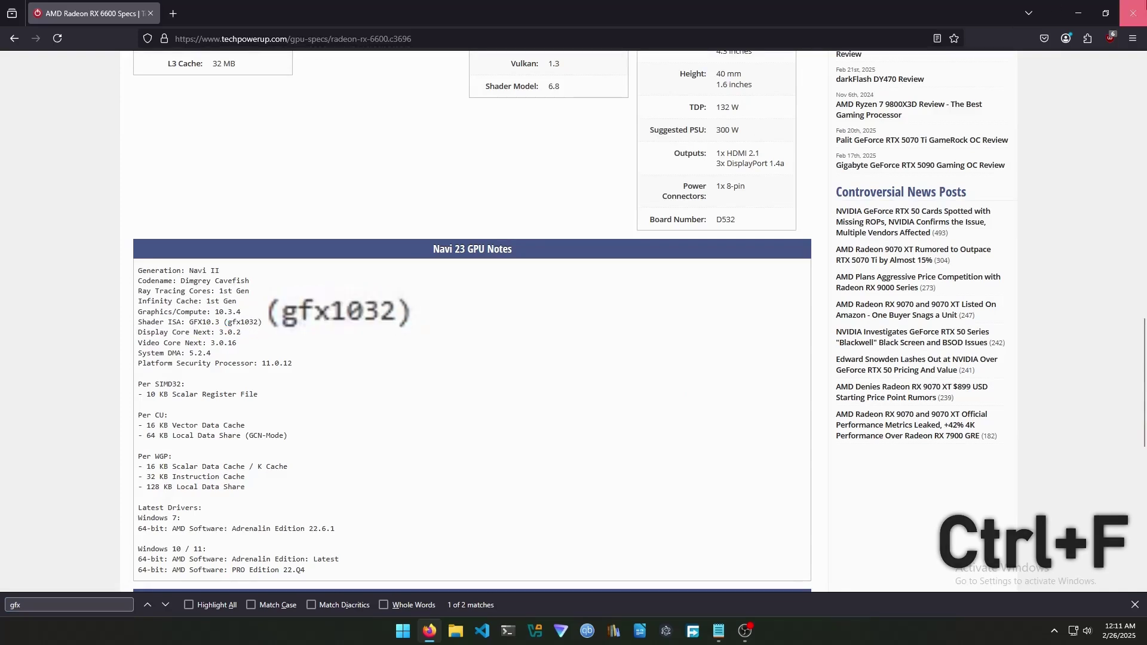
pyautogui.click(1132, 13)
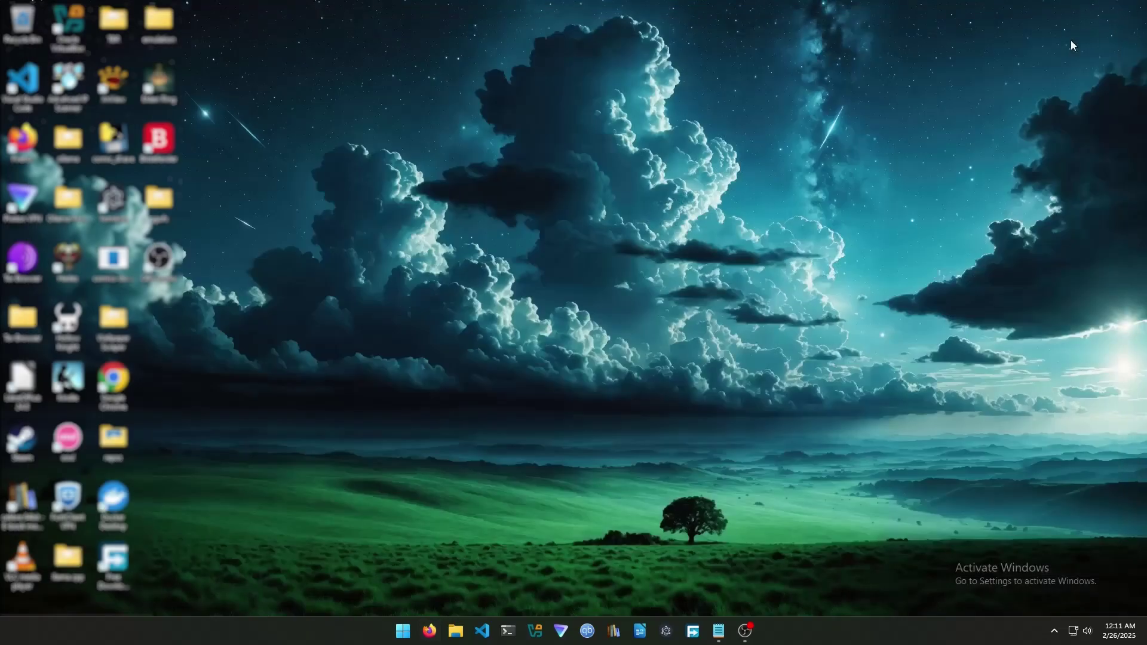
# Run clinfo | findstr "Device Name" in PowerShell, copy the GPU's gfx name from the output, and close the terminal
pyautogui.click(507, 632)
pyautogui.write('clinfo | findstr "Device Name"')
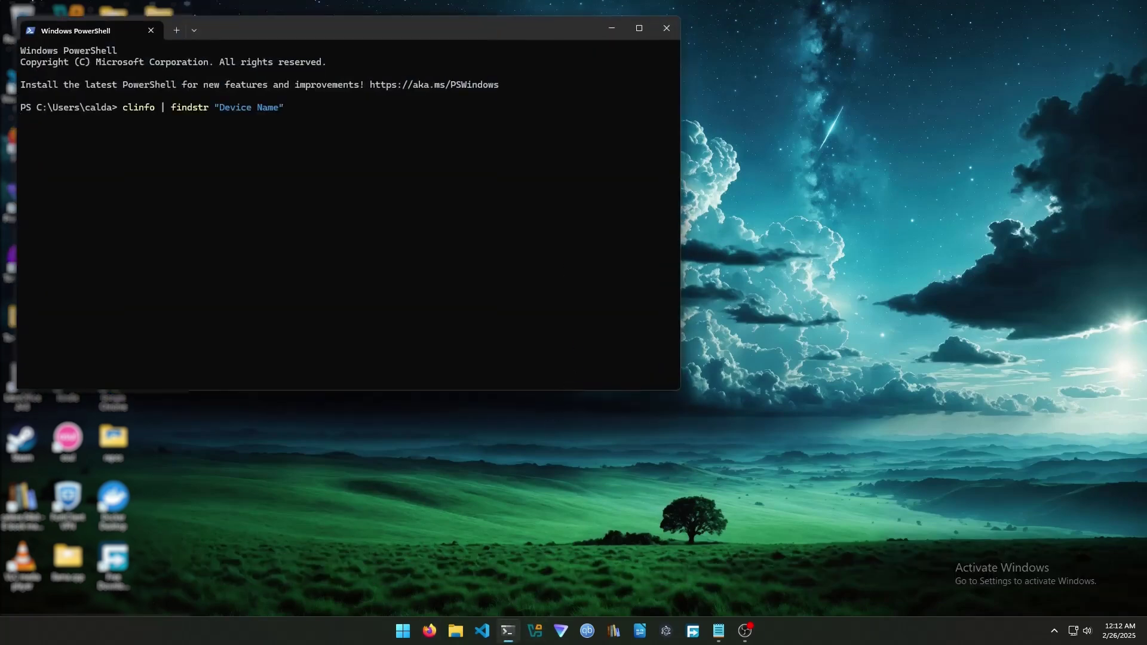
pyautogui.press('Return')
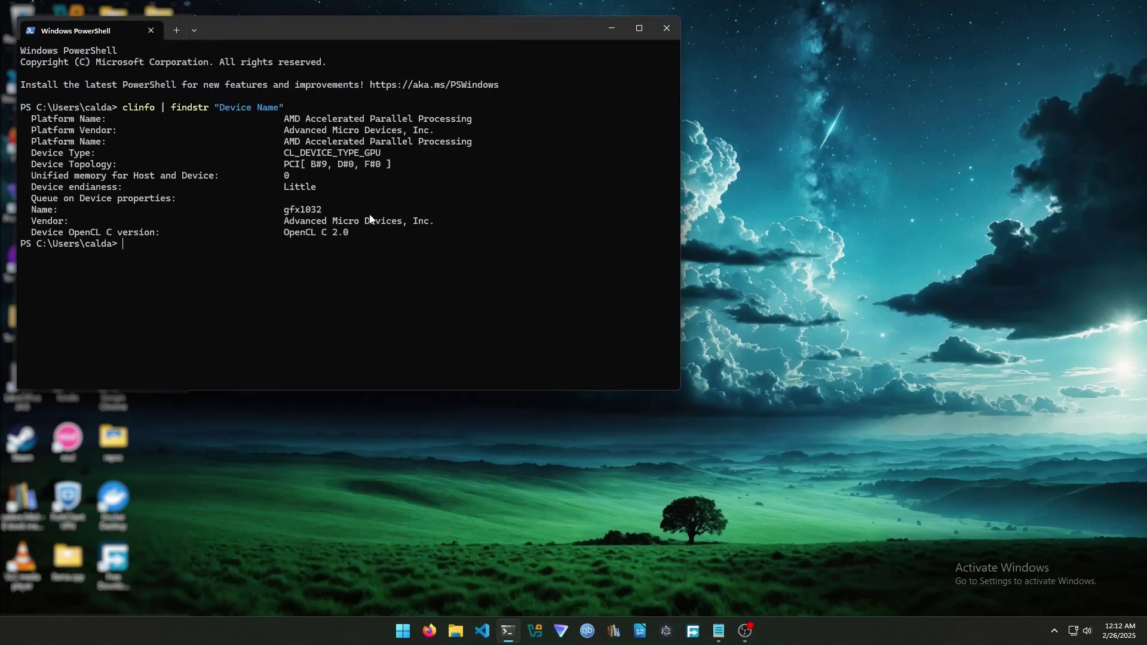
pyautogui.moveTo(285, 213); pyautogui.dragTo(321, 214)
pyautogui.hotkey('ctrl', 'c')
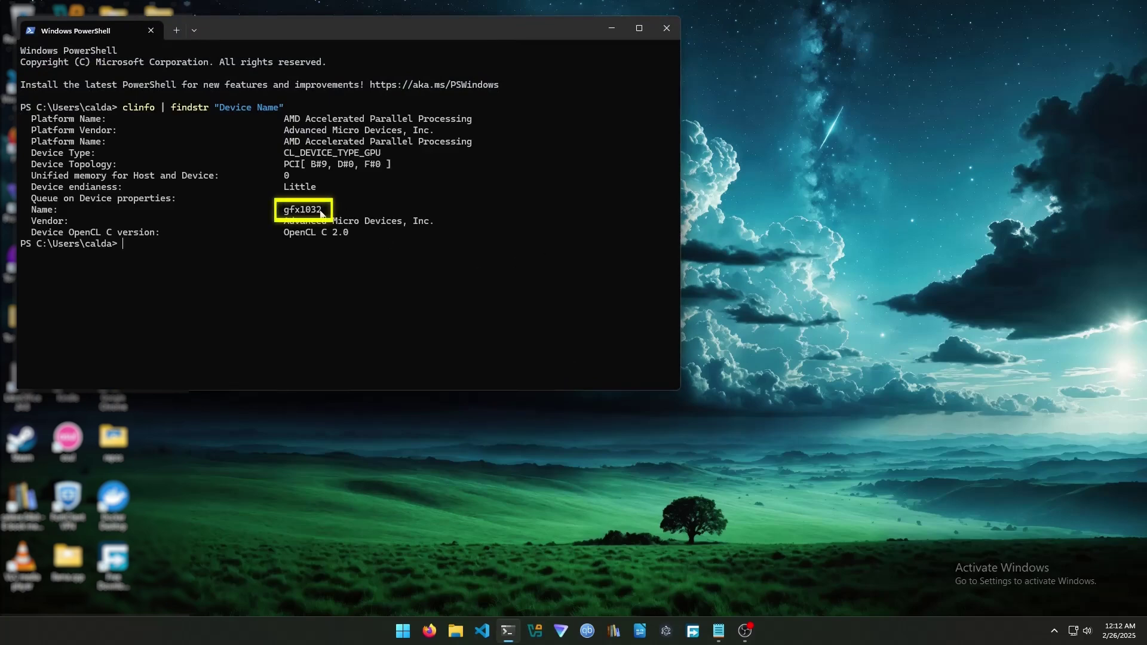
pyautogui.click(666, 29)
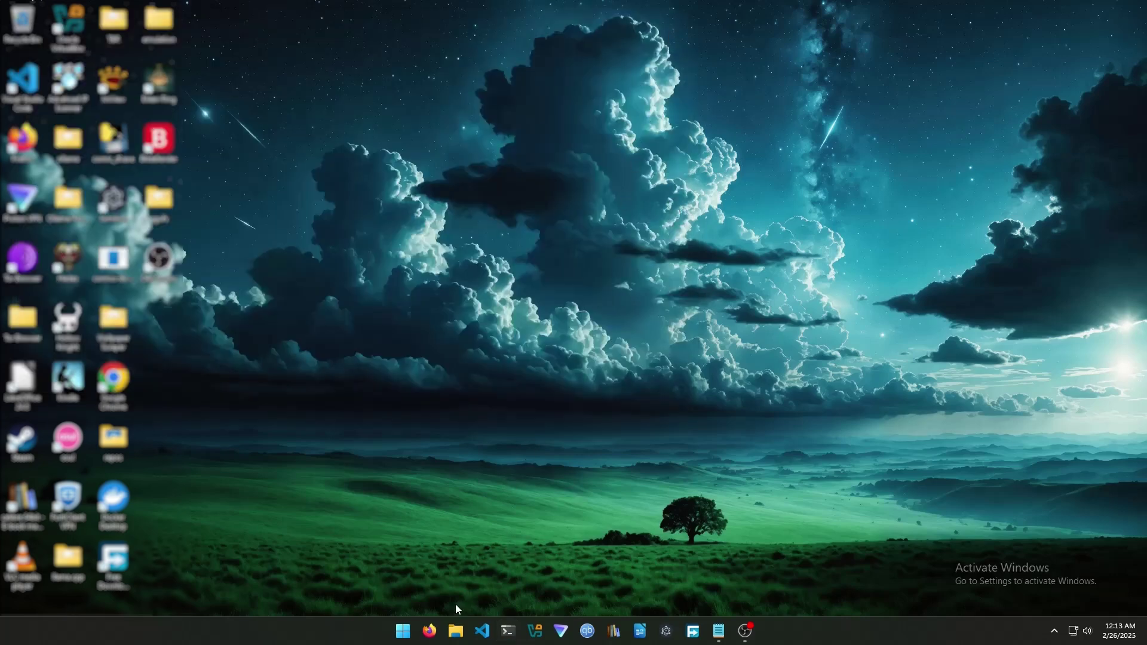
# Open chatgpt.com in a new Firefox private window
pyautogui.rightClick(427, 631)
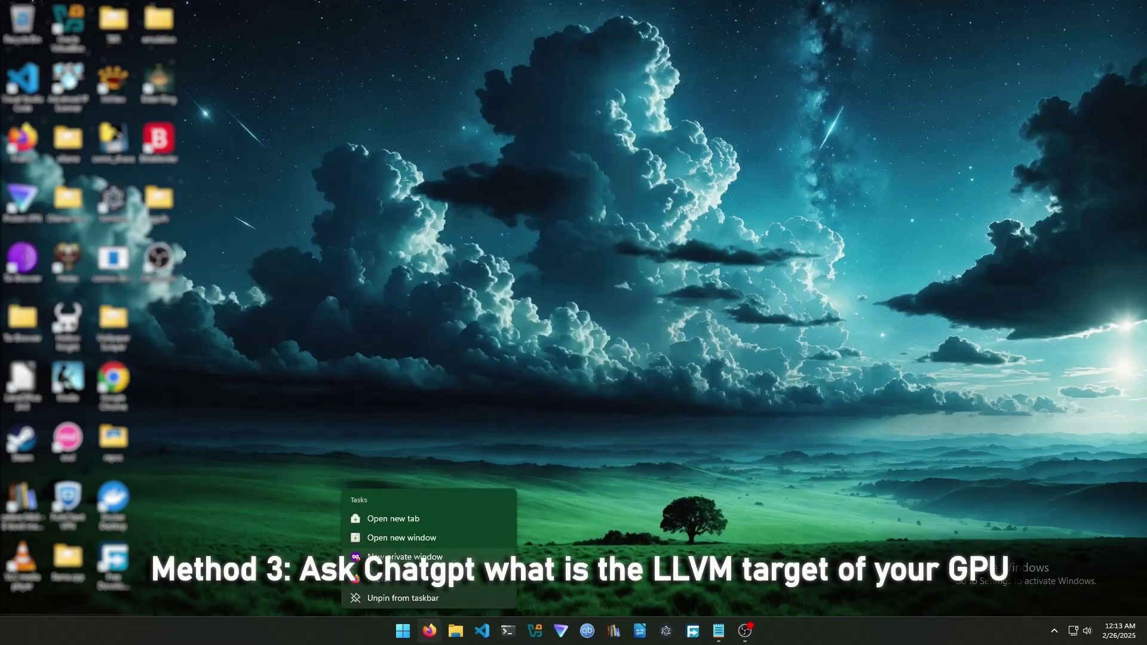
pyautogui.click(418, 565)
pyautogui.write('chatgpt.com/')
pyautogui.press('Return')
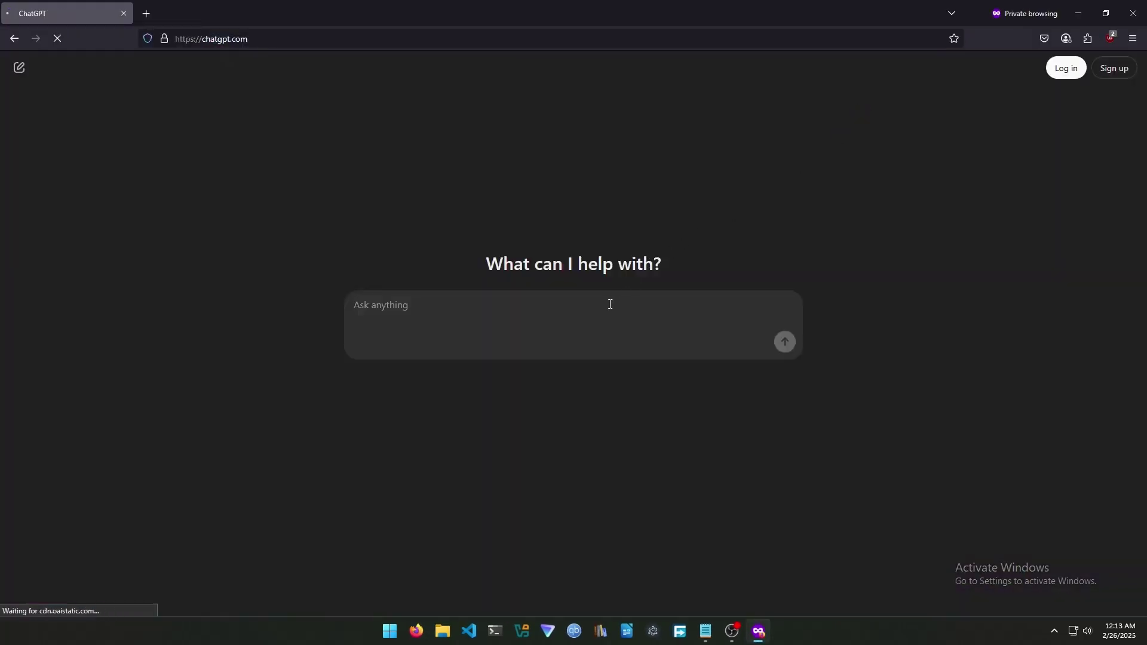
# Ask "What is the LLVM target of the AMD rx 6600 gpu?" with web search enabled, highlight the identifier in the answer, and close the window
pyautogui.write('What is the LLVM')
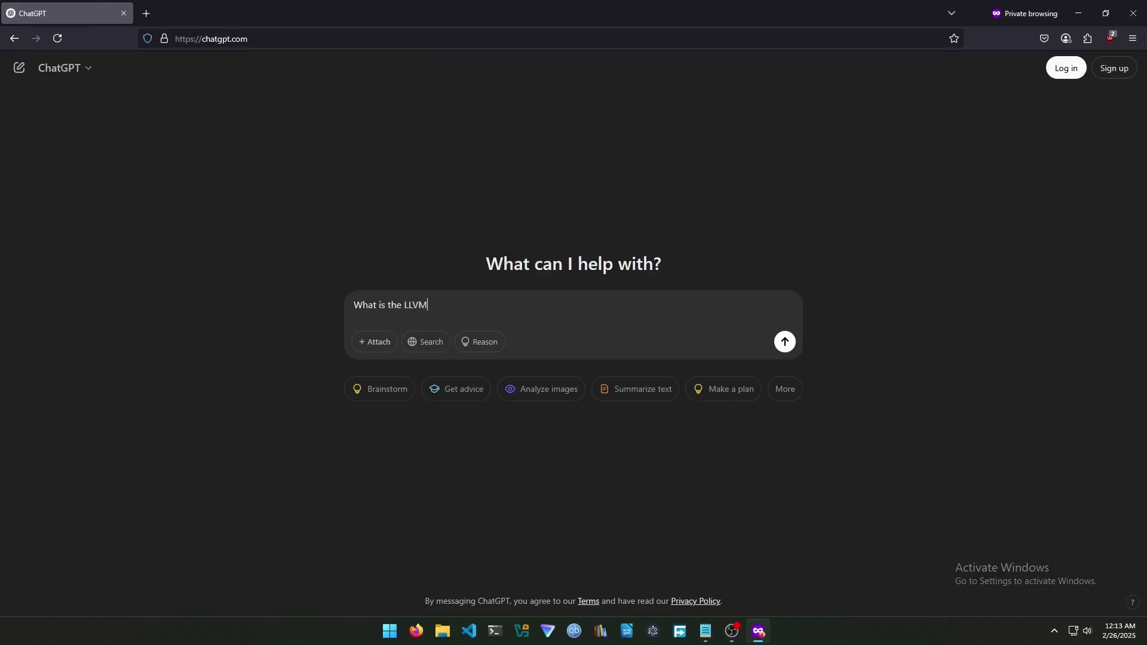
pyautogui.write(' target of the AMD rx 6600 g')
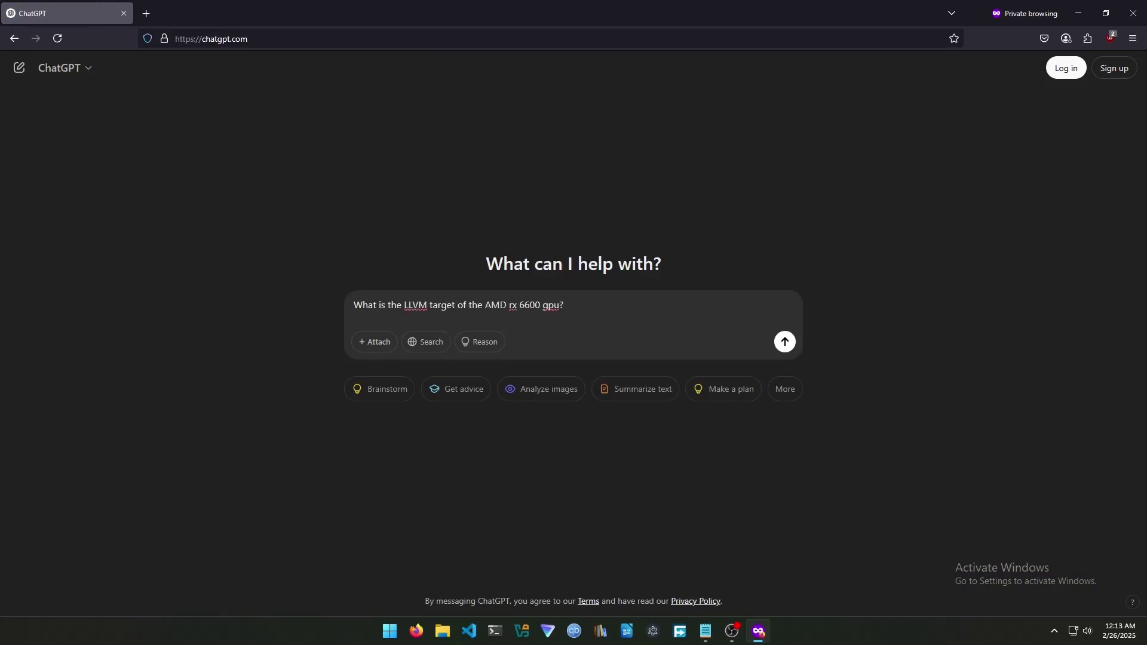
pyautogui.write('pu?')
pyautogui.click(424, 344)
pyautogui.click(785, 343)
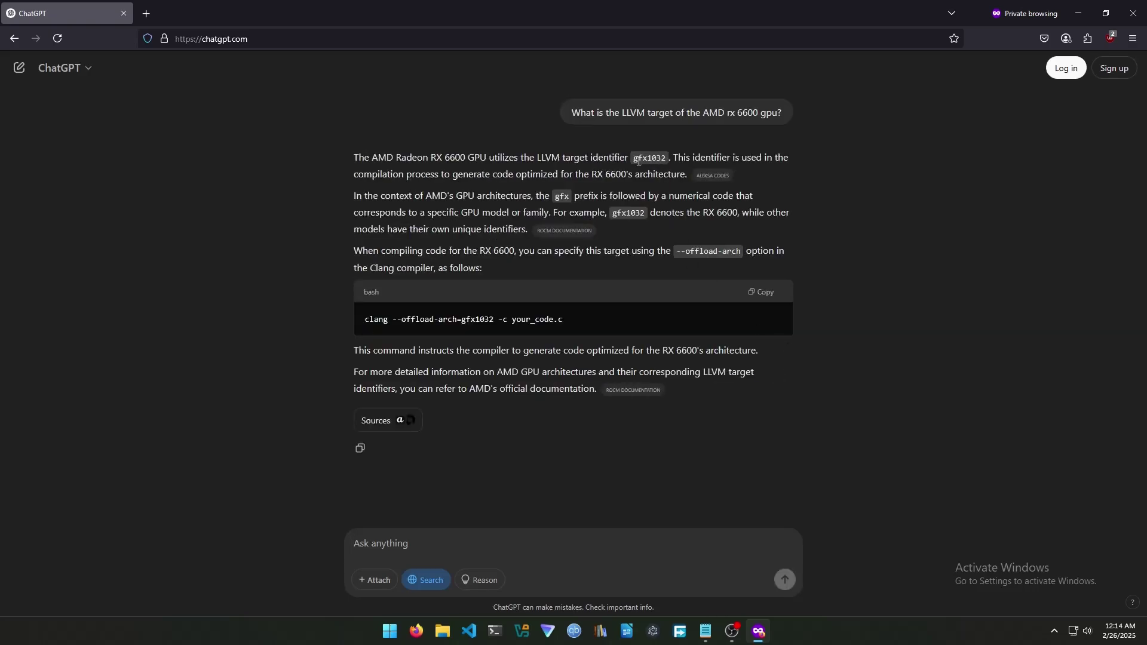
pyautogui.moveTo(635, 160); pyautogui.dragTo(664, 162)
pyautogui.click(669, 162)
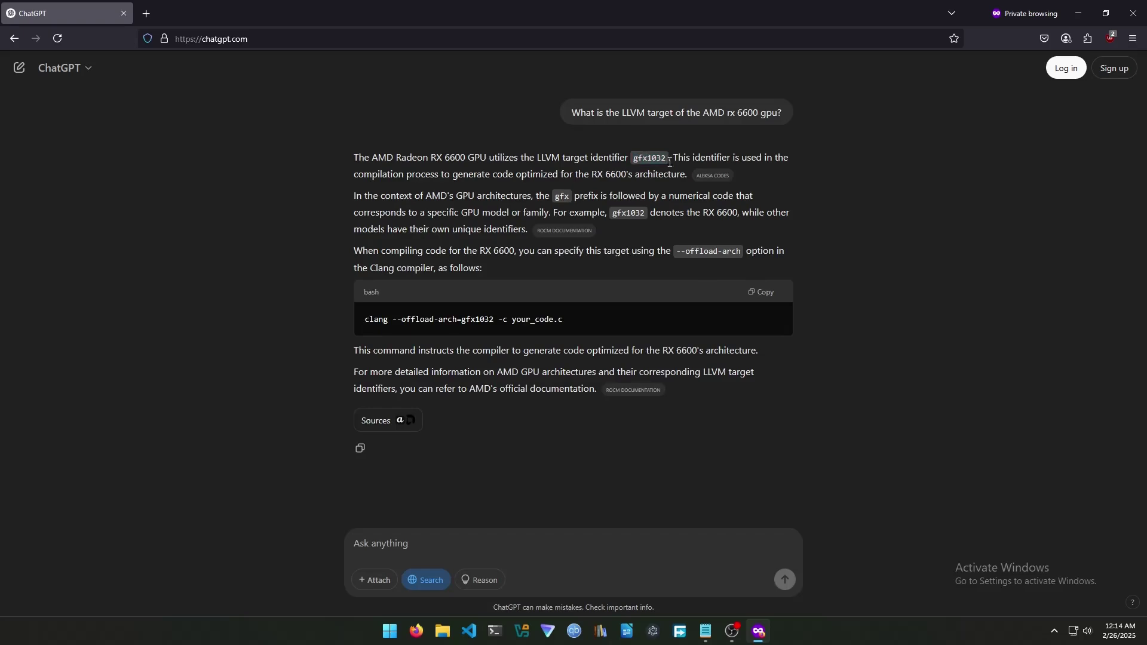
pyautogui.click(1133, 13)
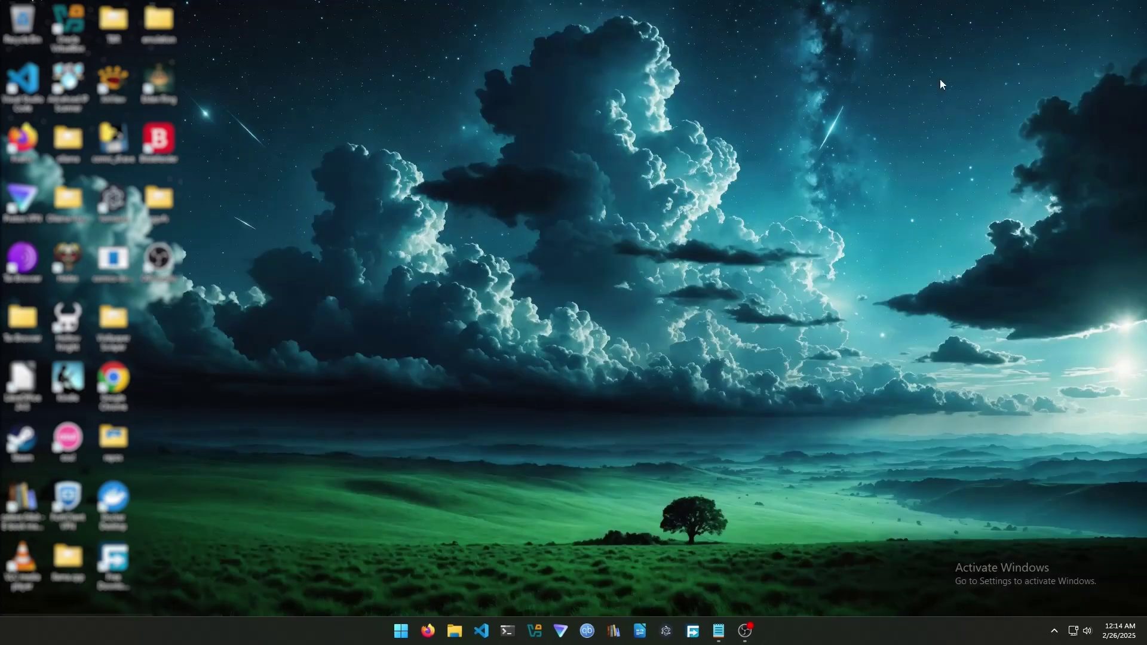
# Open AMD's ROCm system requirements page for Windows-supported GPUs and check the AMD Radeon table for the RX 6600's HIP SDK support
pyautogui.click(430, 632)
pyautogui.write('https://rocm.docs.amd.com/projects/install-on-windows/en/latest/reference/system-requirements.html#supported-gpus-win')
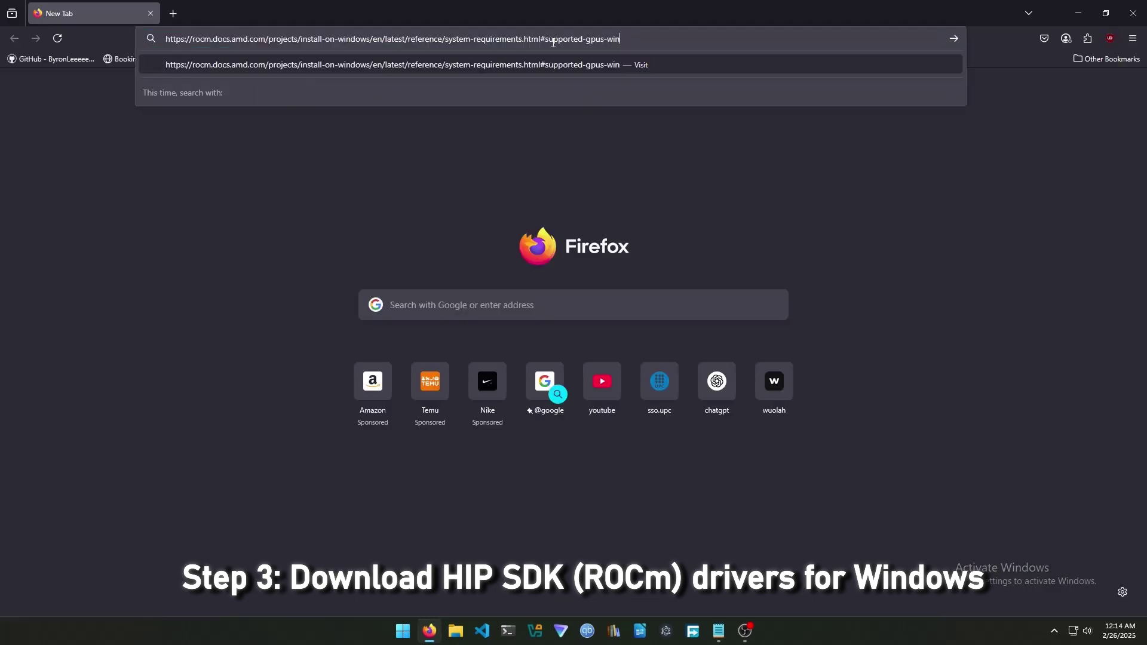
pyautogui.press('Return')
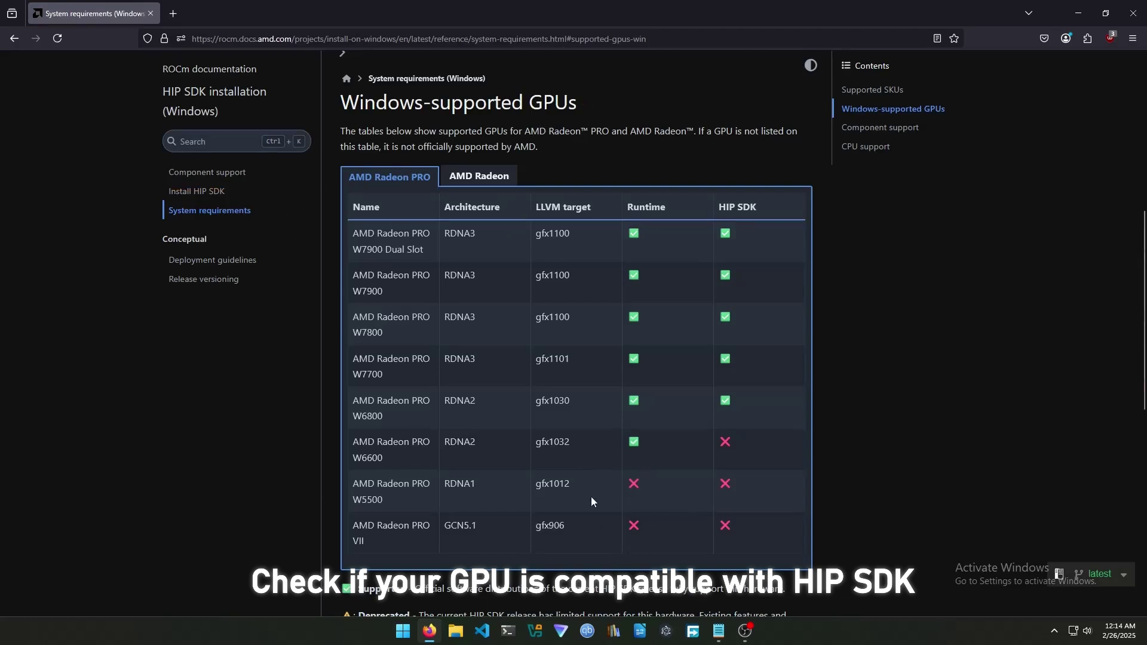
pyautogui.click(479, 177)
pyautogui.scroll(-5, 574, 352)
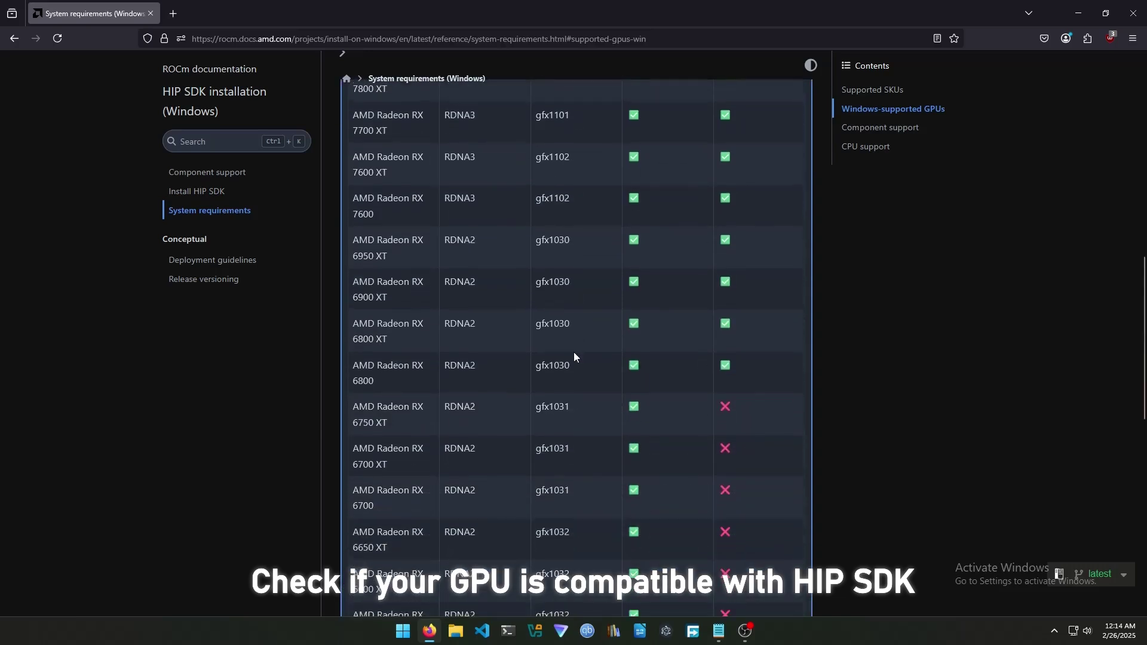
pyautogui.scroll(-2, 573, 352)
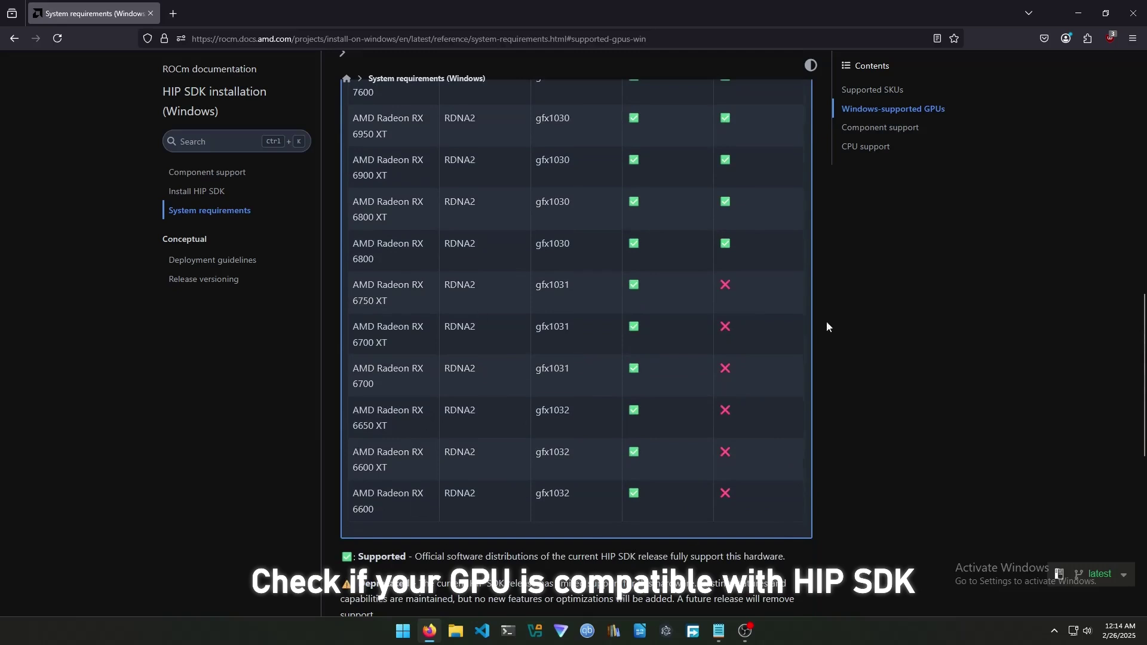
pyautogui.click(172, 13)
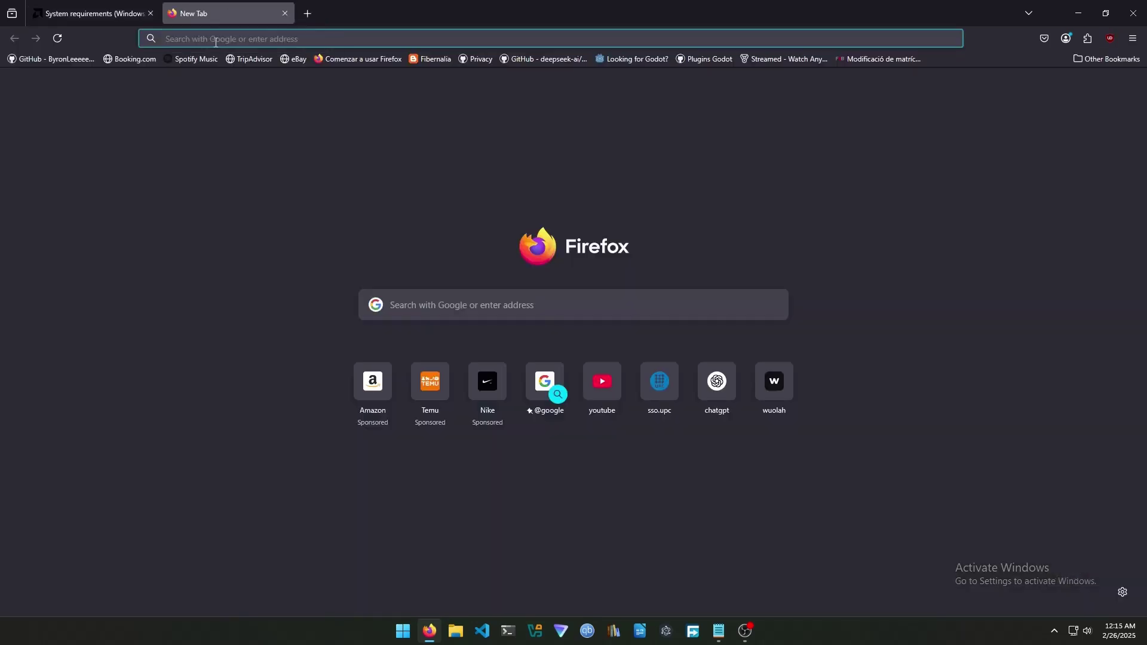
pyautogui.click(216, 38)
pyautogui.write('https://www.amd.com/en/developer/resources/rocm-hub/hip-sdk.html')
pyautogui.press('Return')
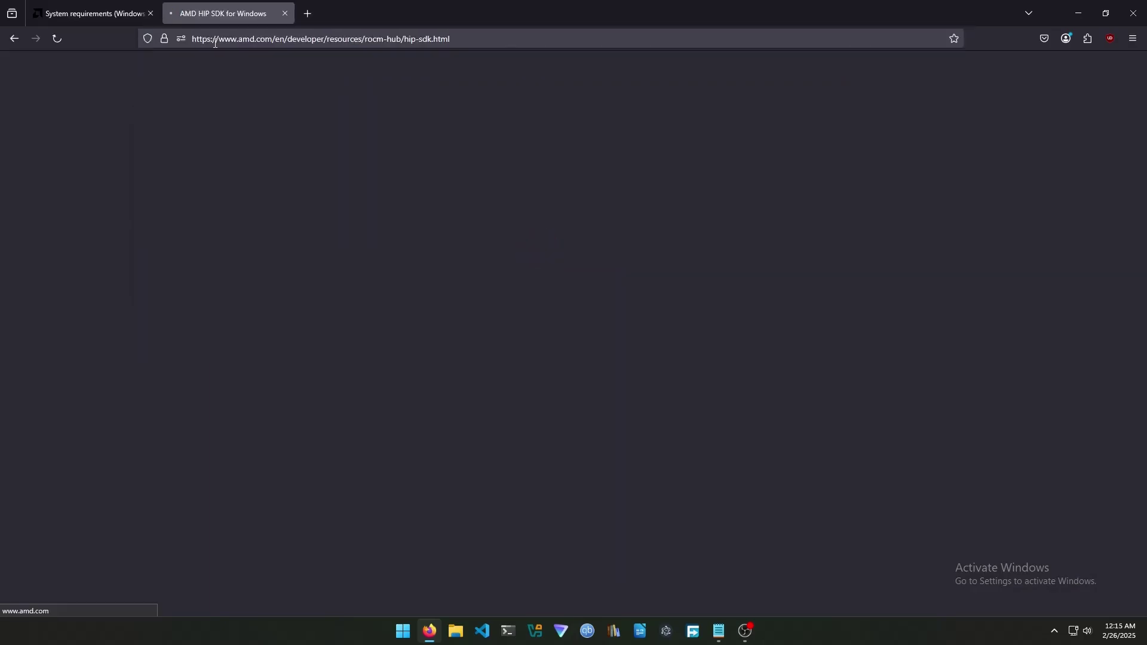
pyautogui.click(719, 259)
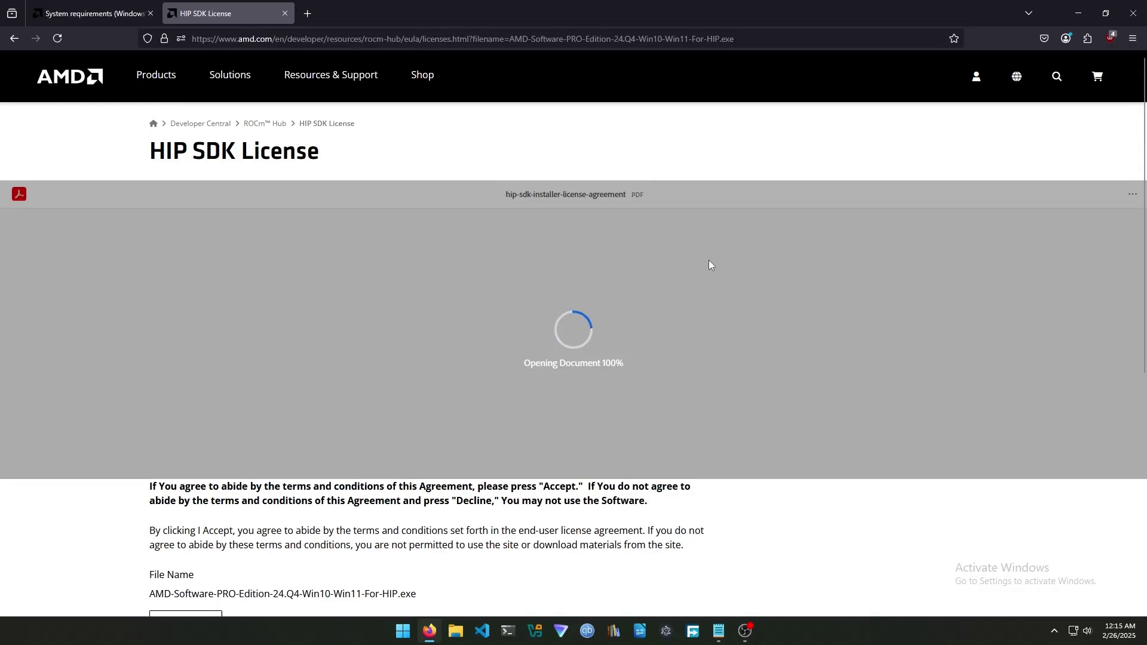
# Go through the HIP SDK license agreement and accept it to download the installer
pyautogui.scroll(-5, 704, 262)
pyautogui.scroll(-5, 703, 263)
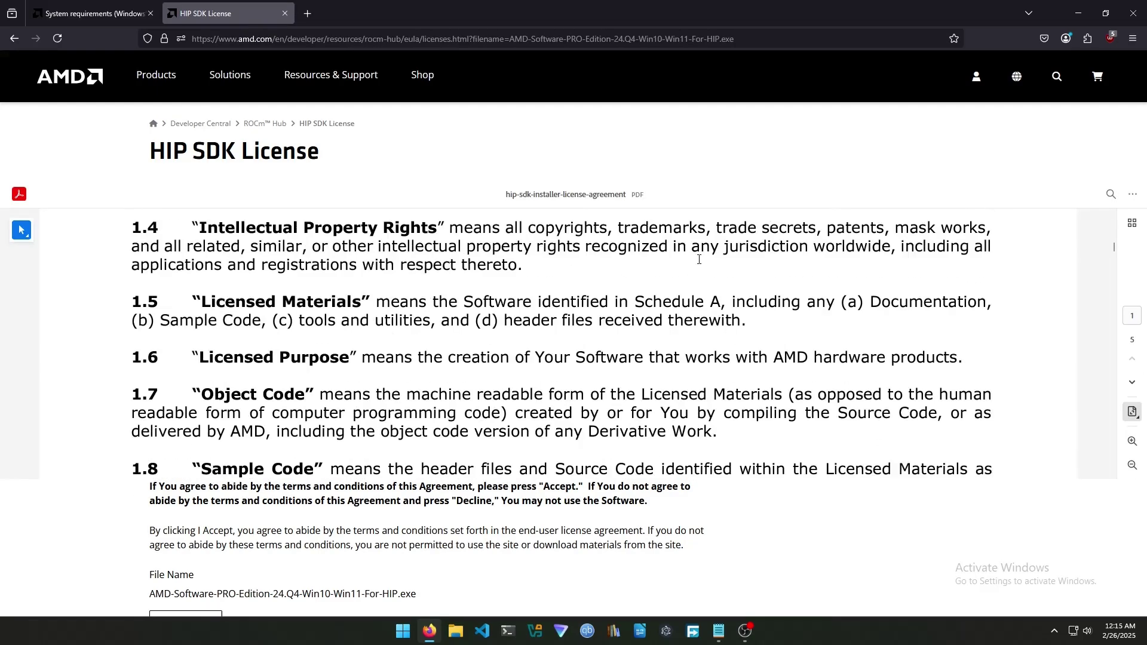
pyautogui.scroll(-2, 1144, 173)
pyautogui.scroll(-5, 1144, 170)
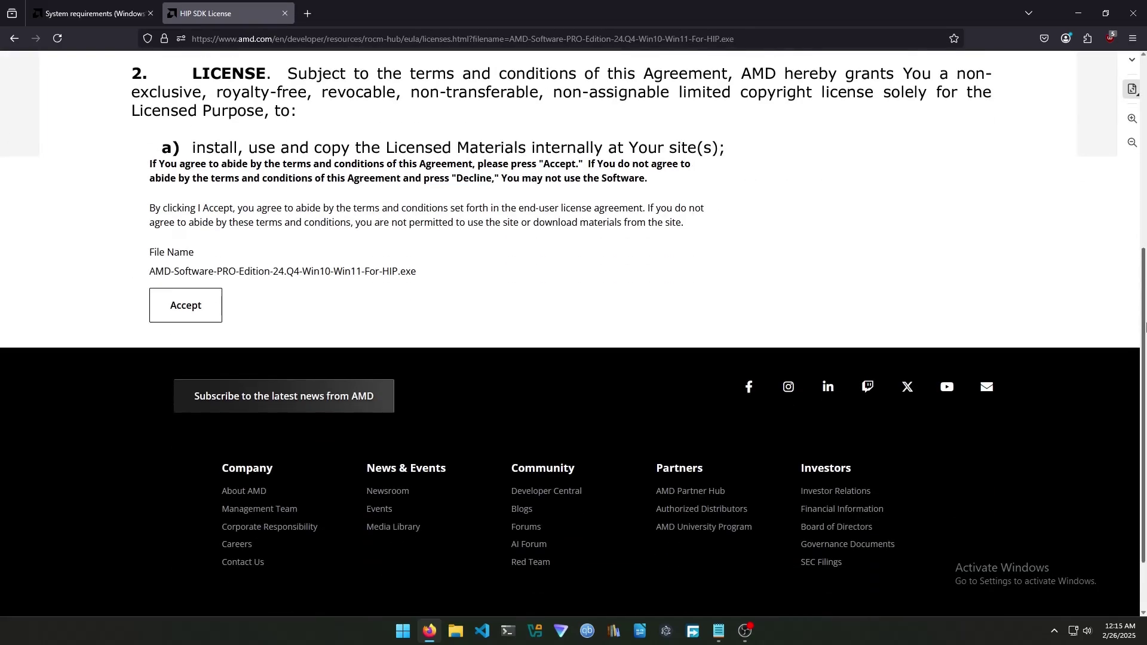
pyautogui.click(201, 308)
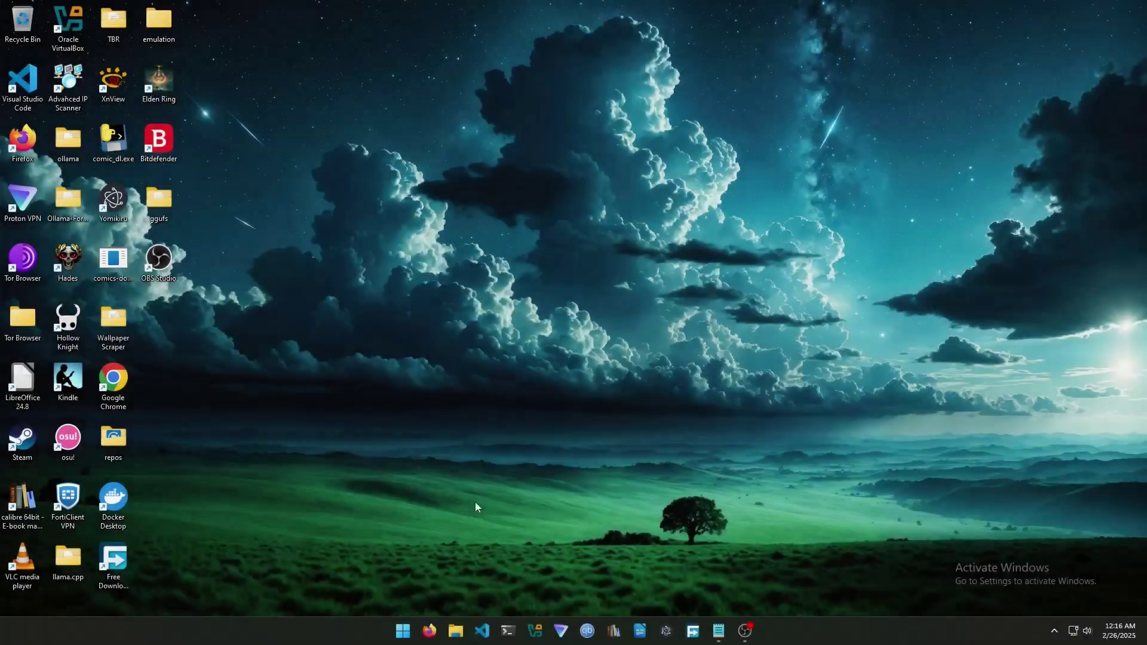
# Launch the downloaded AMD-Software-PRO-Edition-24.Q4 HIP SDK installer from the Downloads folder in File Explorer
pyautogui.click(456, 630)
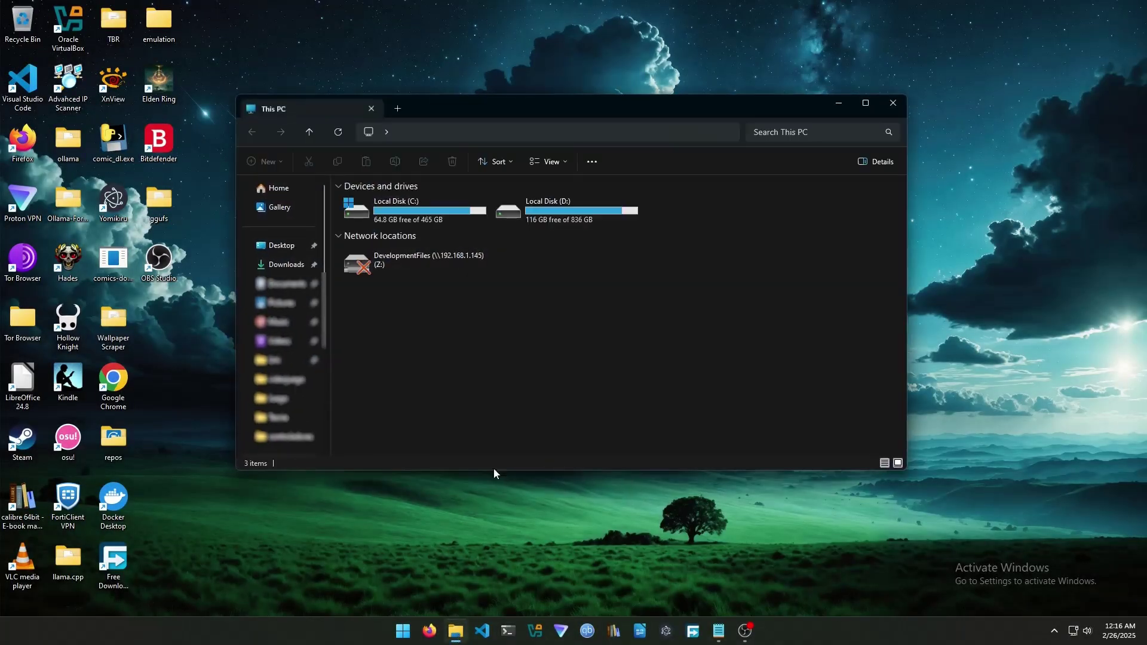
pyautogui.click(287, 264)
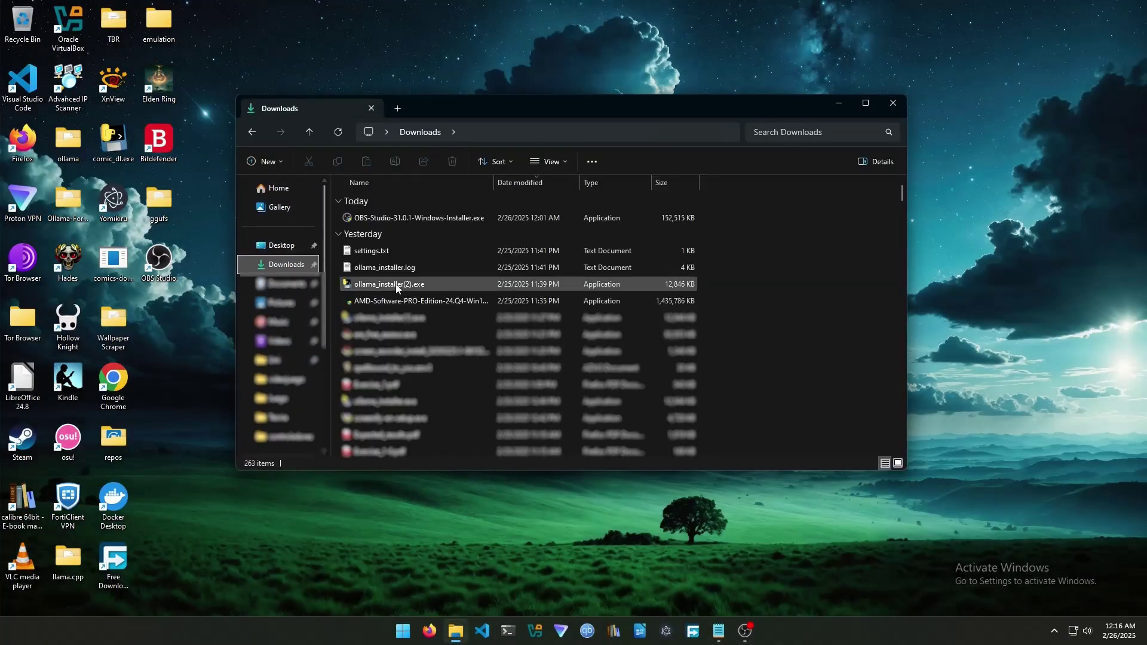
pyautogui.click(429, 301)
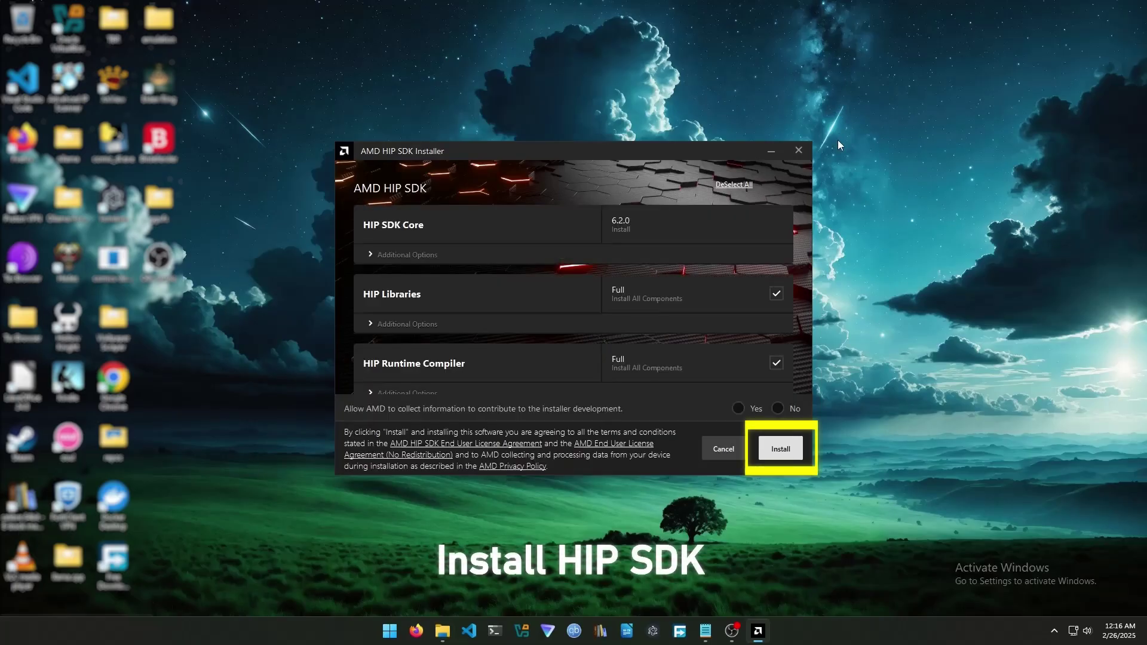
# Review the AMD HIP SDK installer's components and display driver option, and quit the installer without installing
pyautogui.scroll(-1, 667, 219)
pyautogui.scroll(-3, 667, 223)
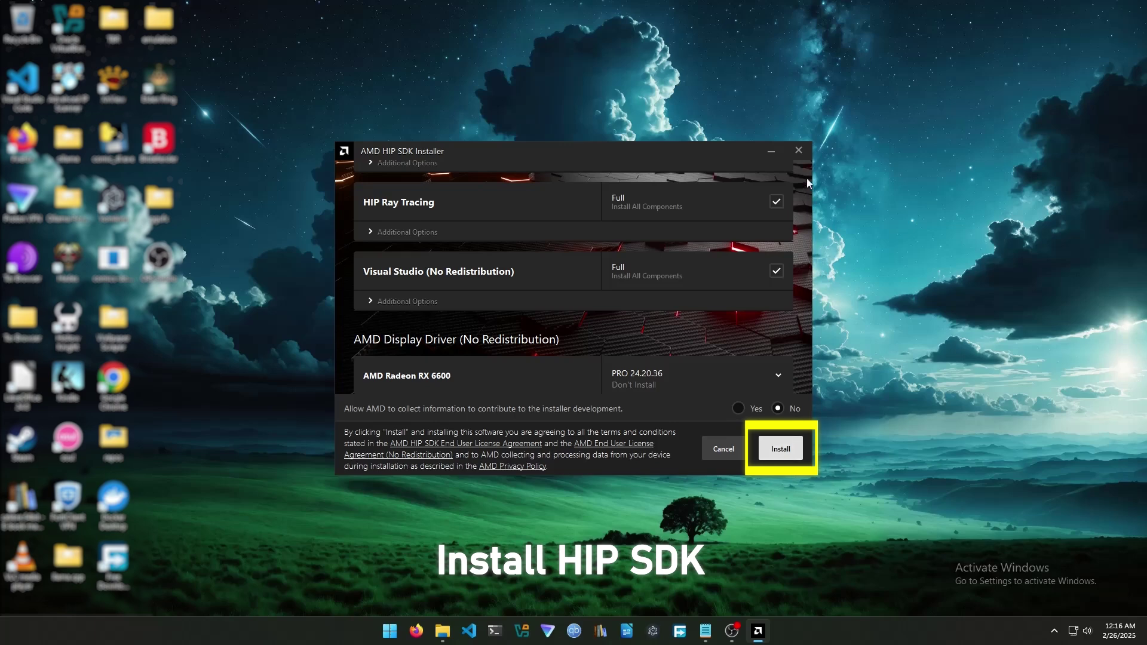
pyautogui.click(800, 154)
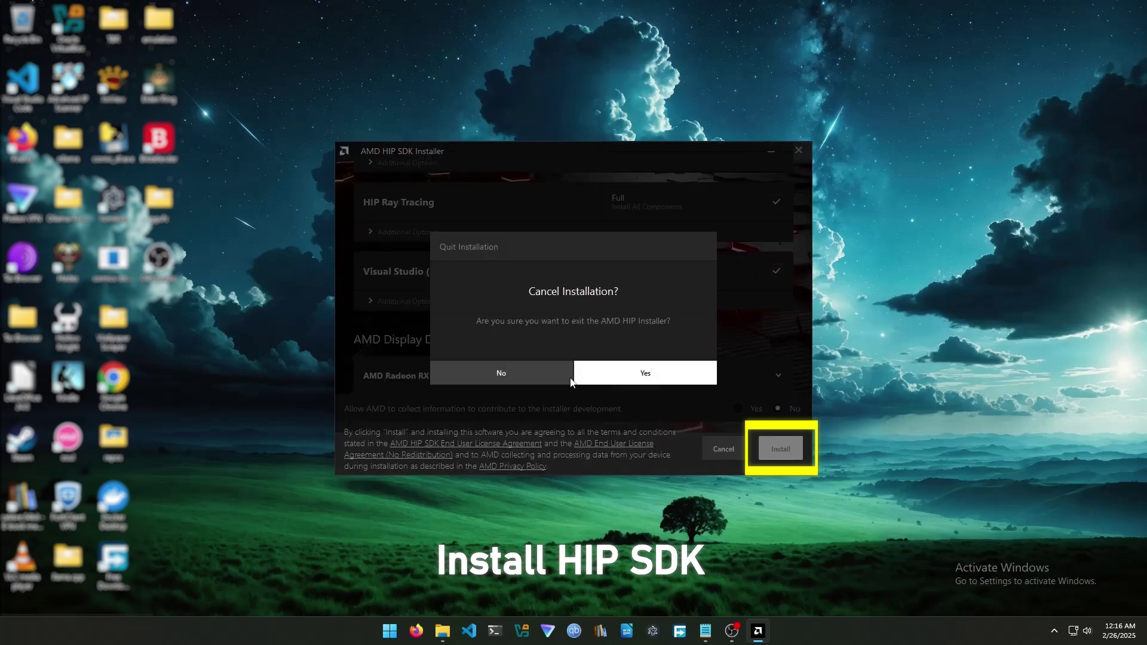
pyautogui.click(609, 374)
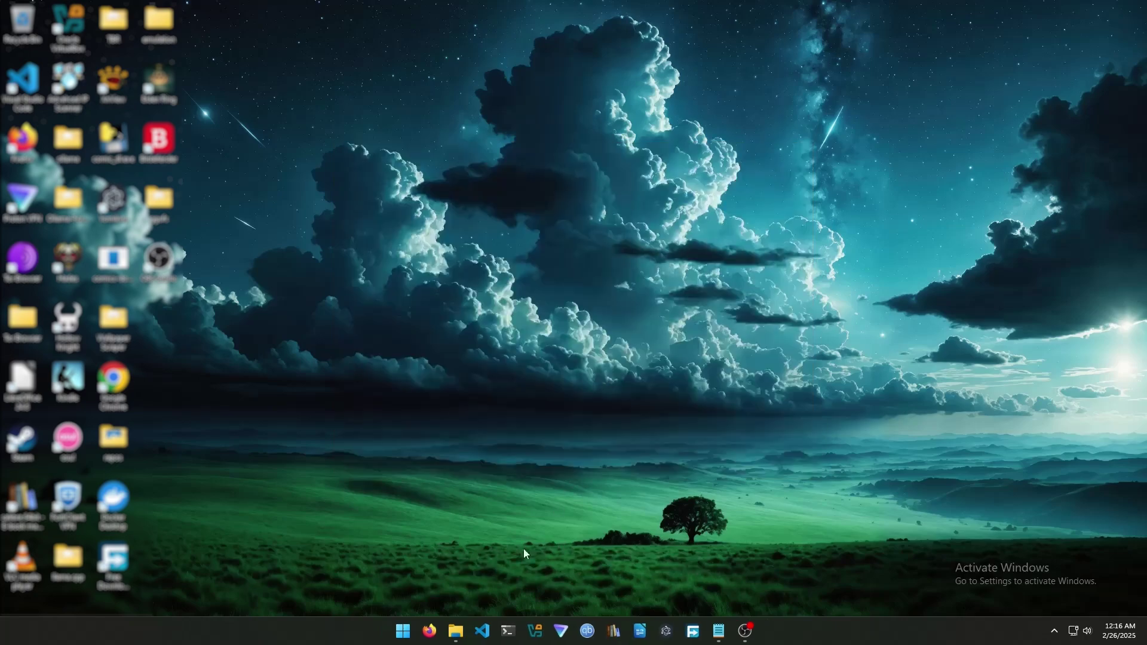
# Open the github.com/ByronLeeeee/Ollama-For-AMD-Installer repository in Firefox and look through its README
pyautogui.click(430, 631)
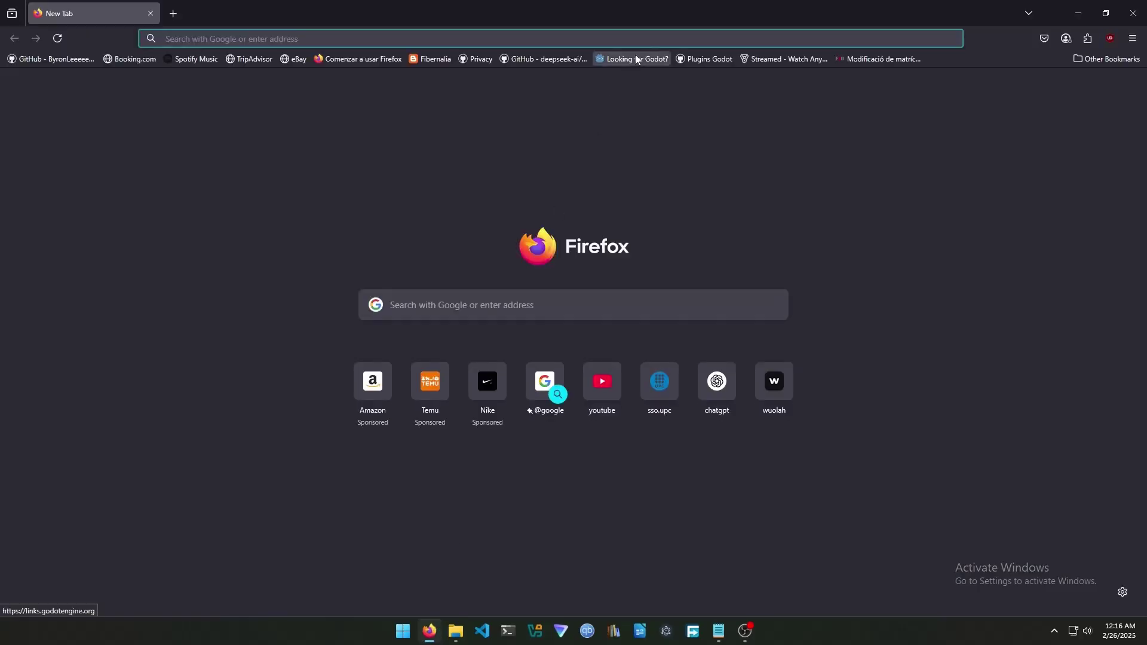
pyautogui.write('ollama.com/')
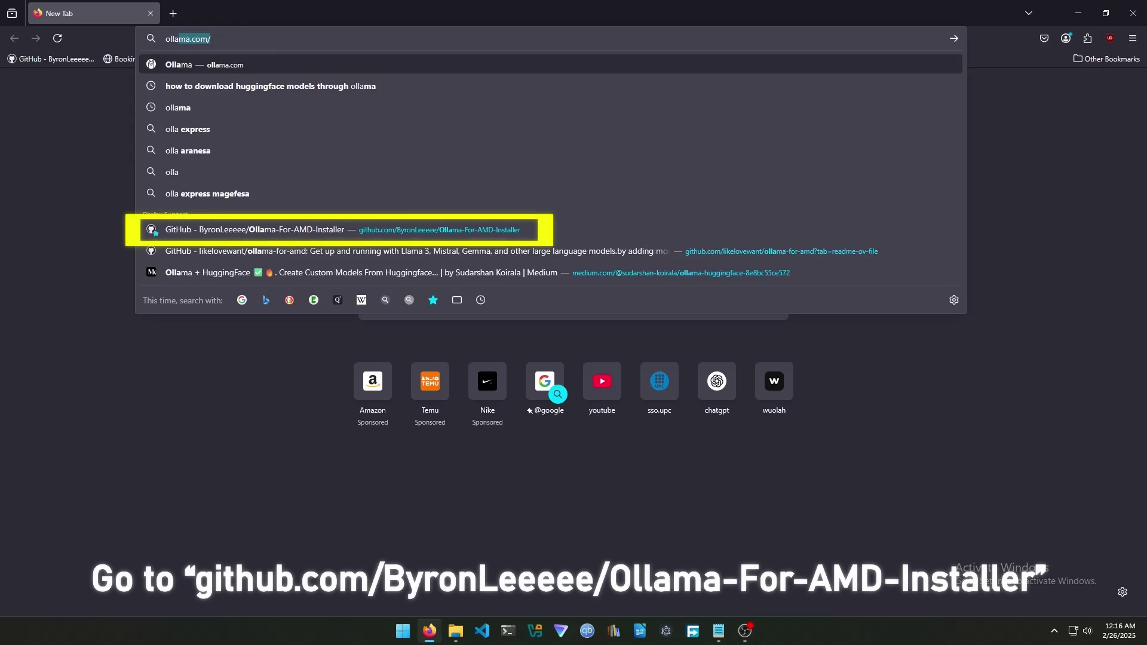
pyautogui.click(582, 234)
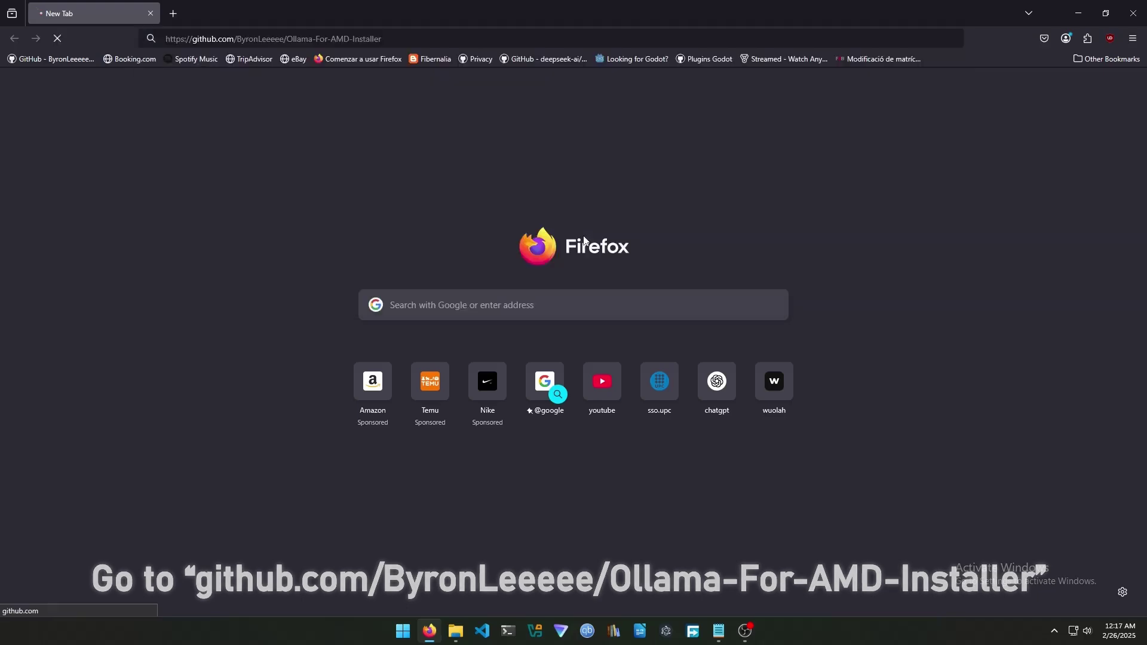
pyautogui.scroll(-5, 583, 235)
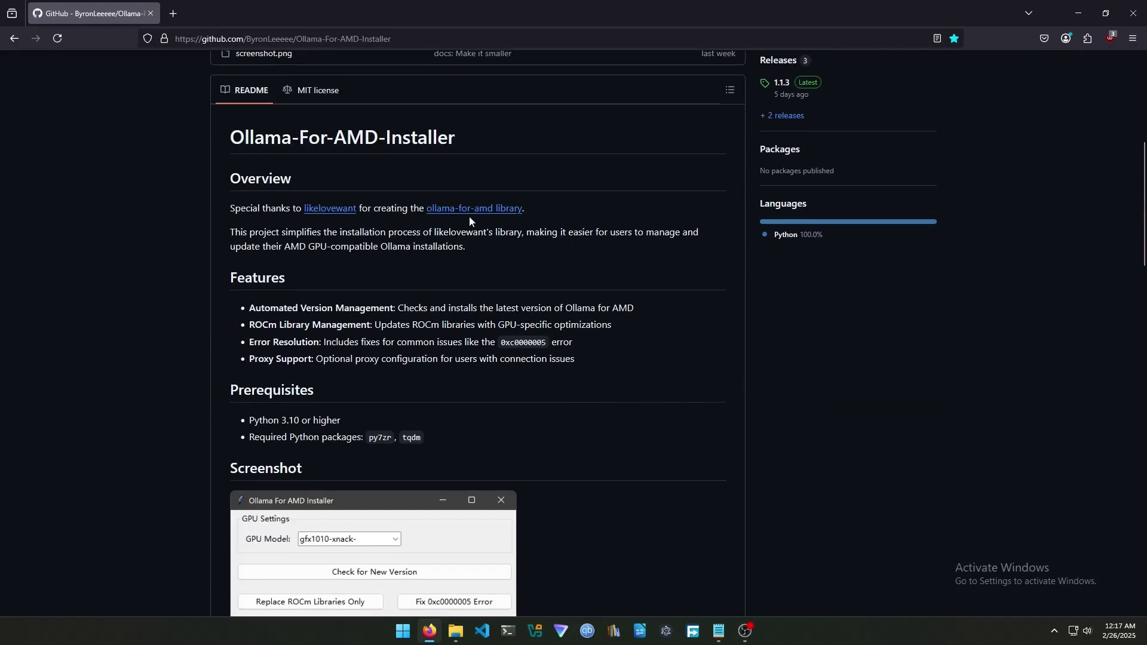
pyautogui.scroll(-4, 555, 218)
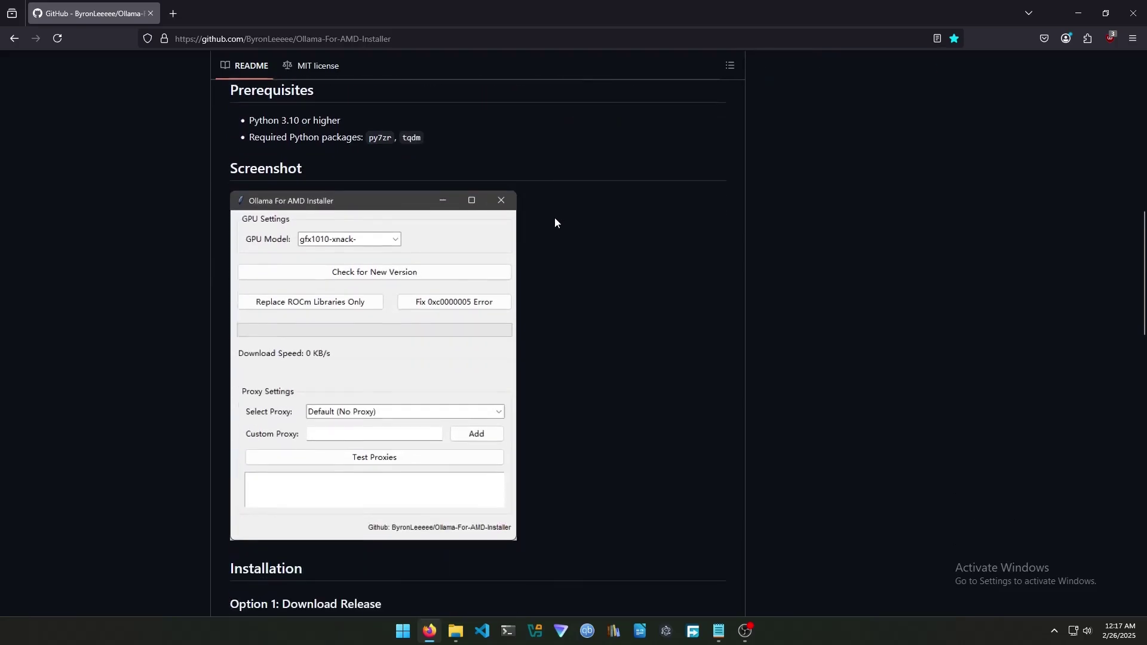
# Download ollama_installer.exe from the repository's 1.1.3 release
pyautogui.scroll(9, 554, 222)
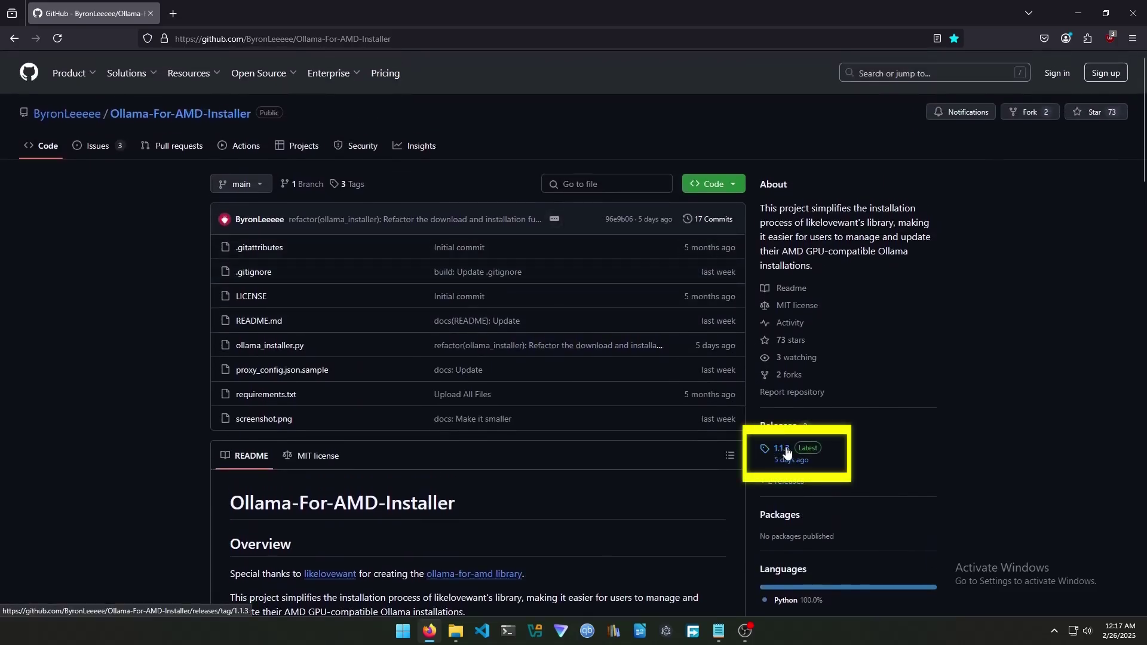
pyautogui.click(783, 449)
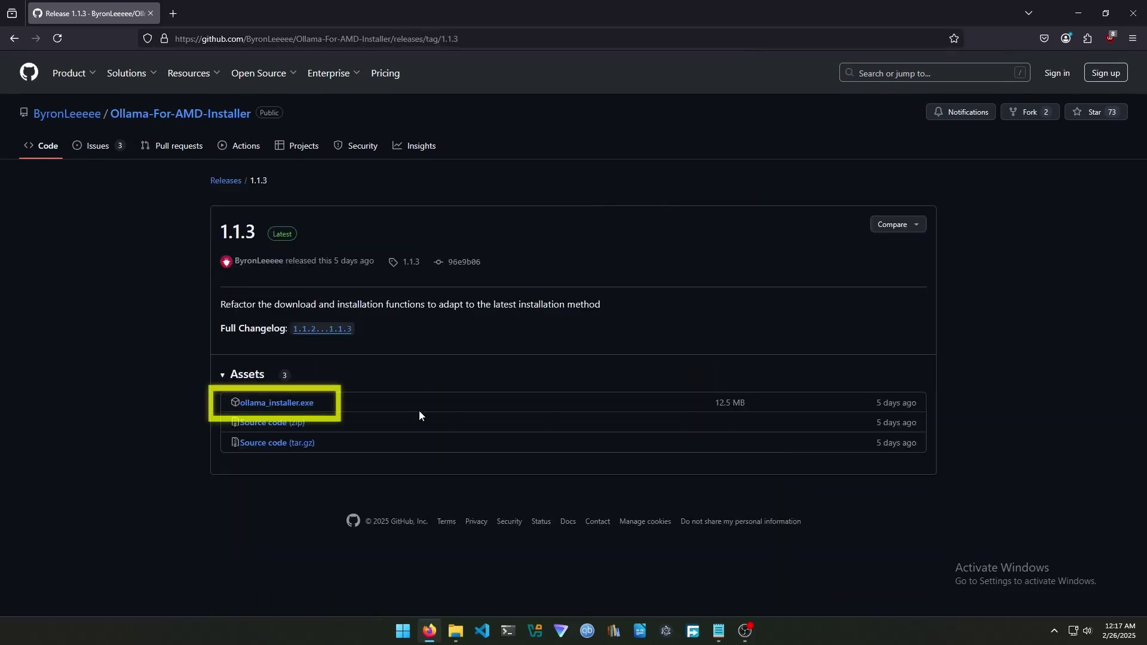
pyautogui.click(308, 405)
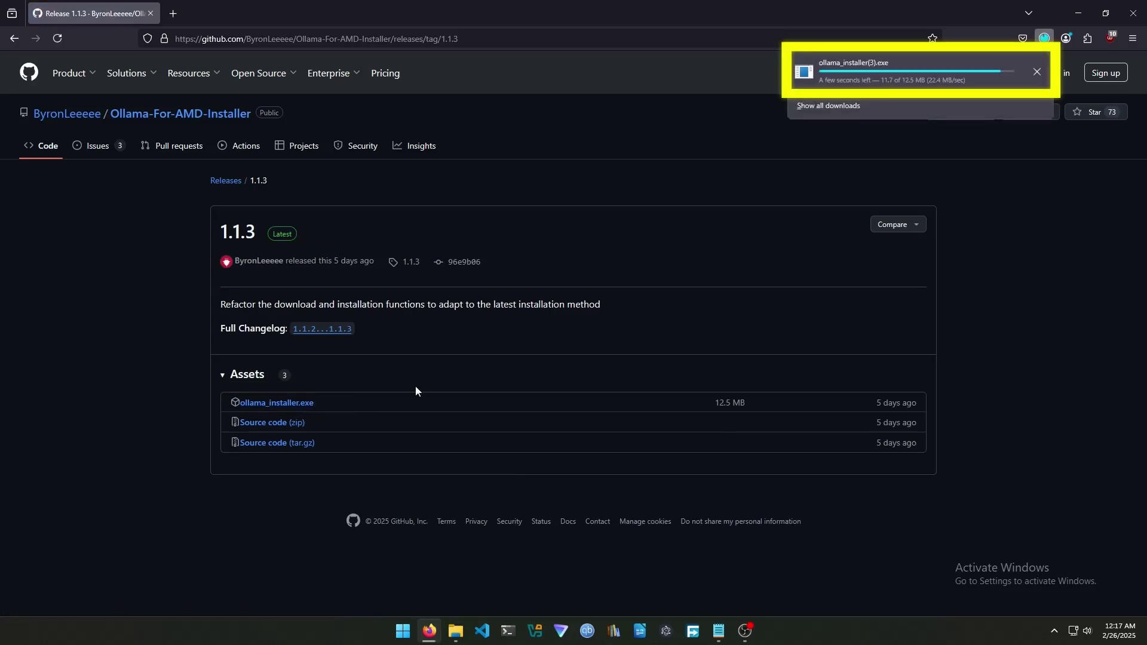
# Run the downloaded Ollama installer despite the SmartScreen block and restart it as administrator, with its windows moved to the middle of the desktop
pyautogui.click(844, 70)
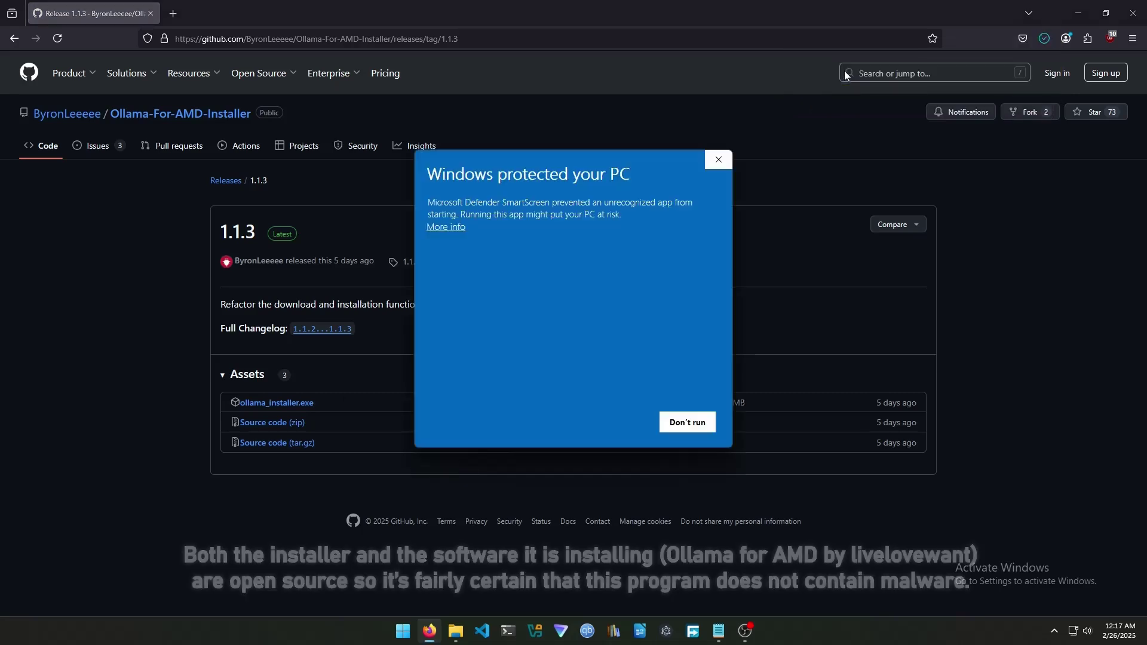
pyautogui.click(454, 229)
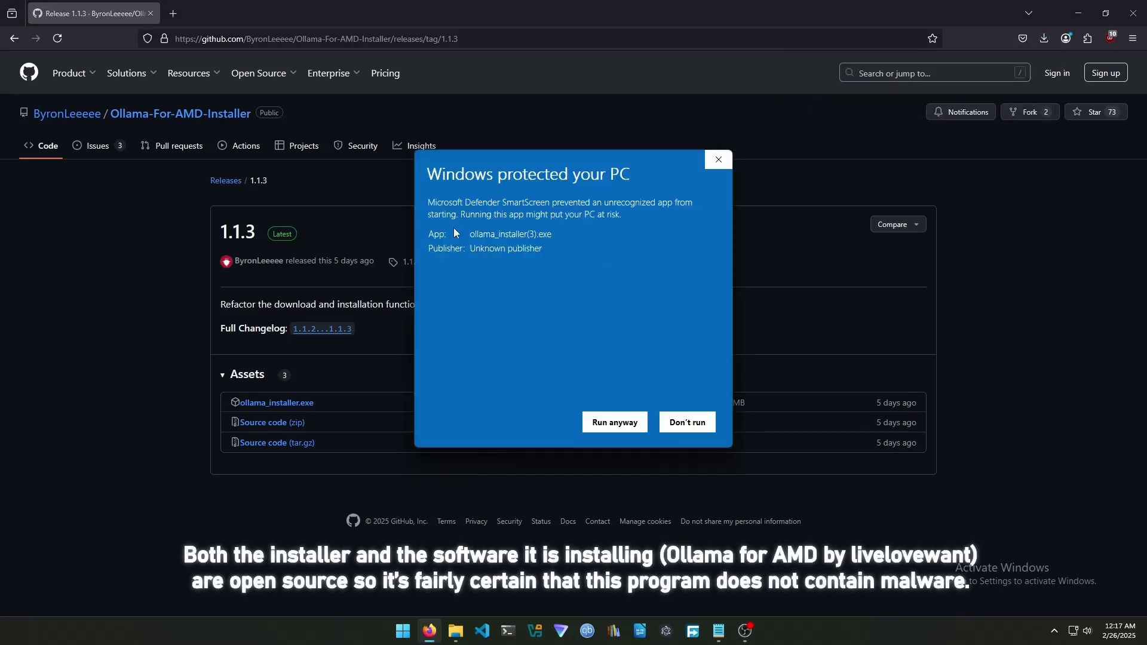
pyautogui.click(601, 422)
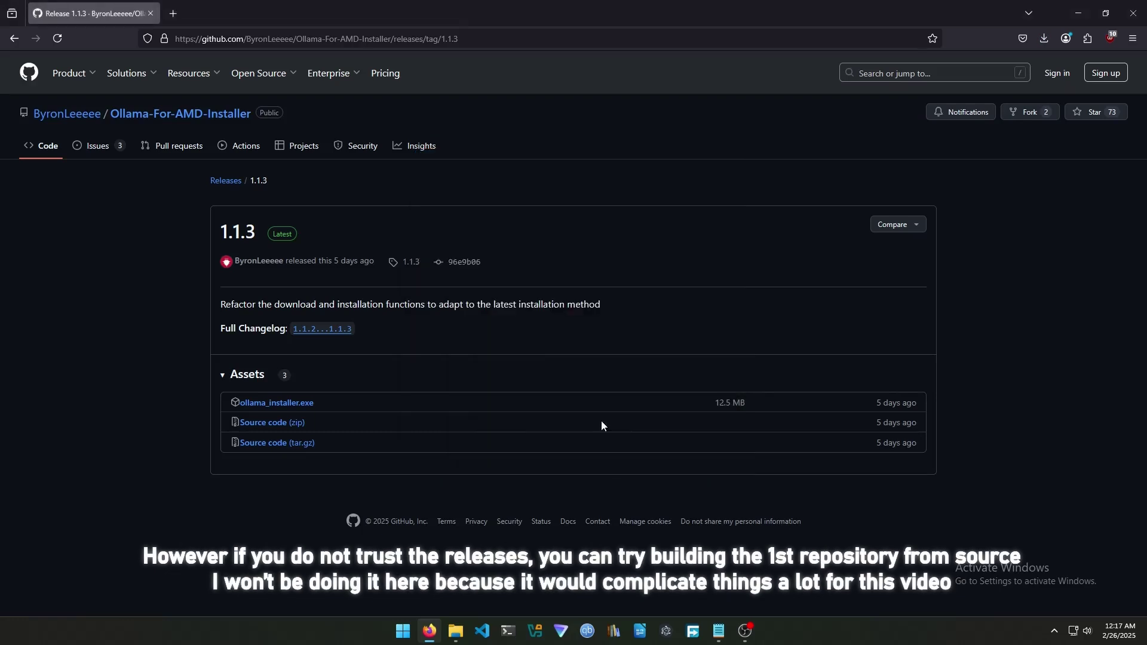
pyautogui.click(1087, 16)
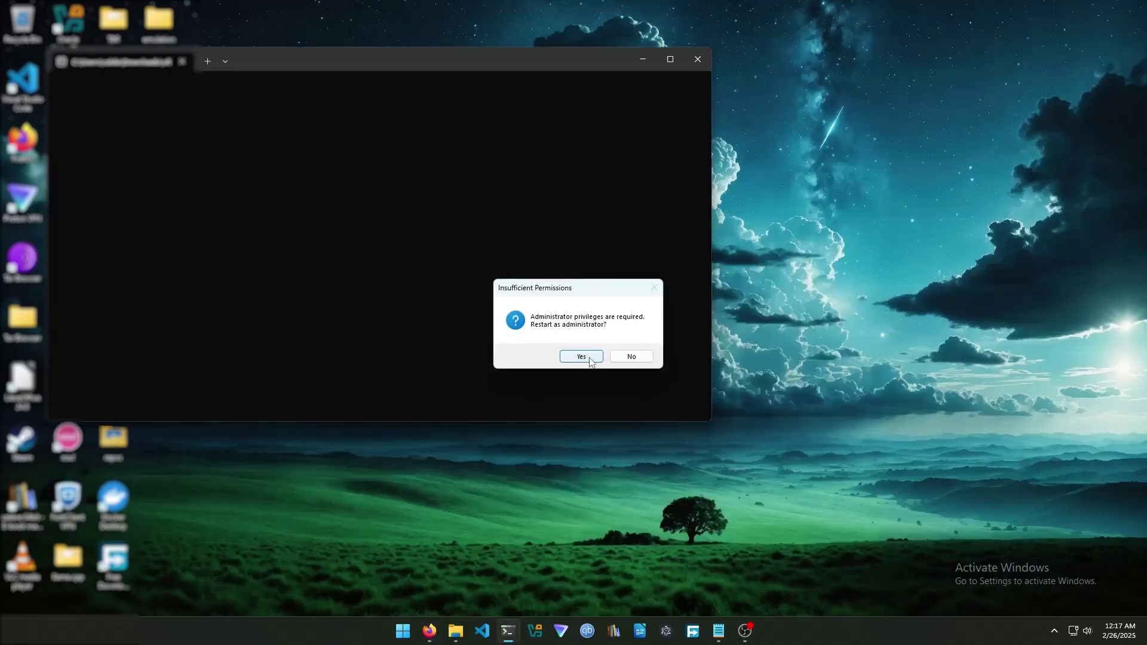
pyautogui.click(597, 359)
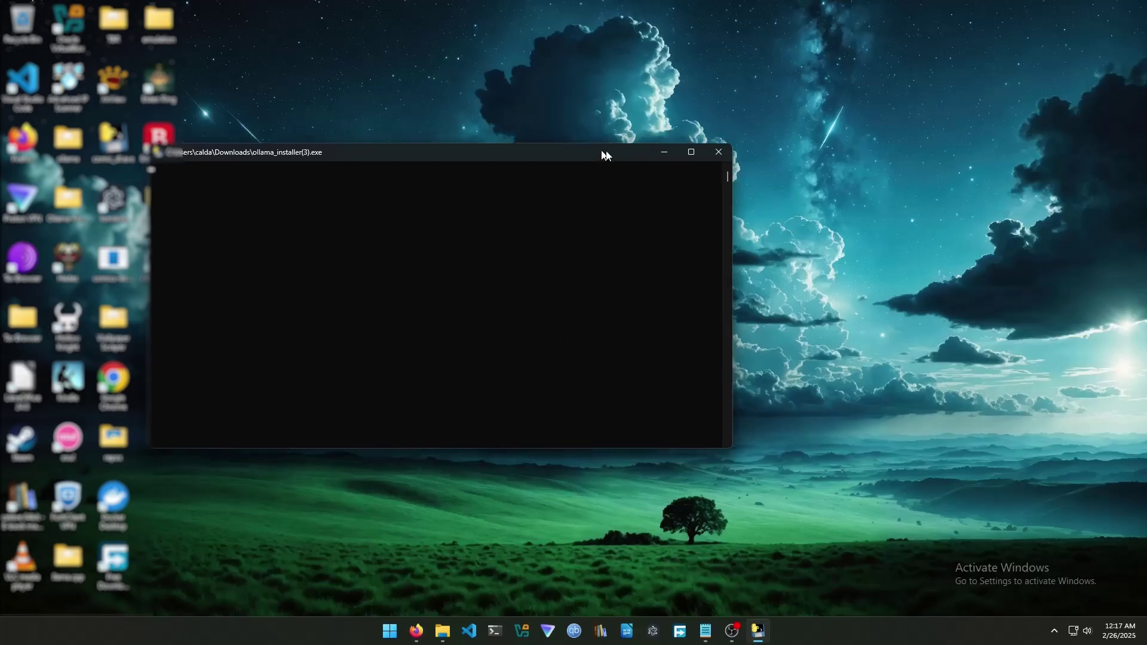
pyautogui.moveTo(605, 155); pyautogui.dragTo(733, 158)
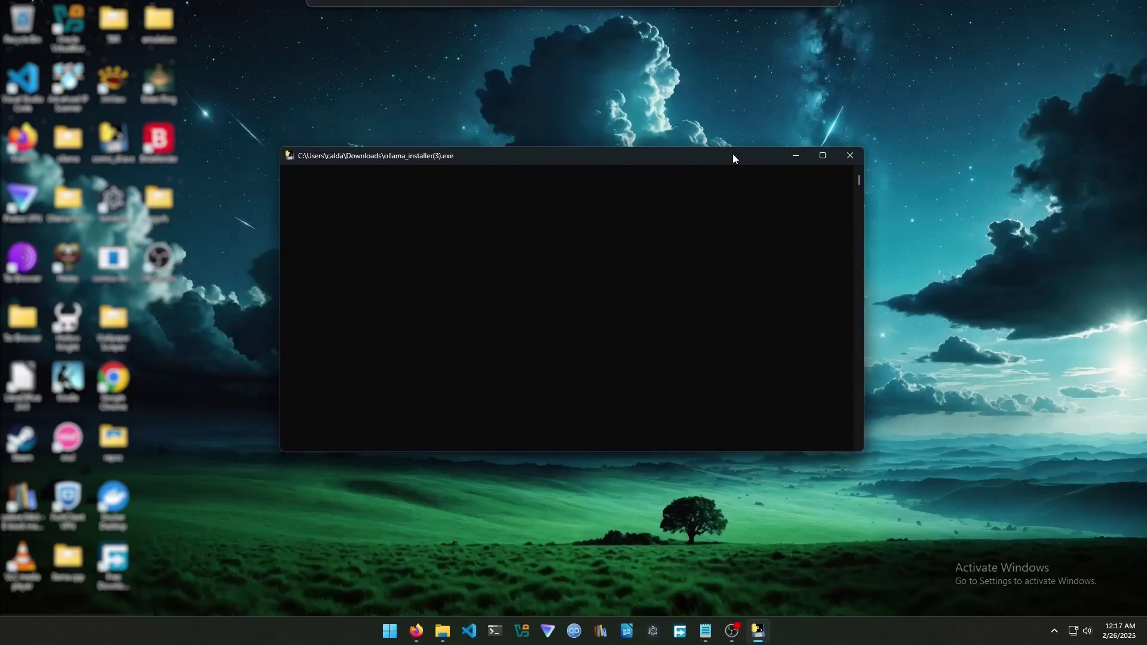
pyautogui.moveTo(215, 68); pyautogui.dragTo(574, 143)
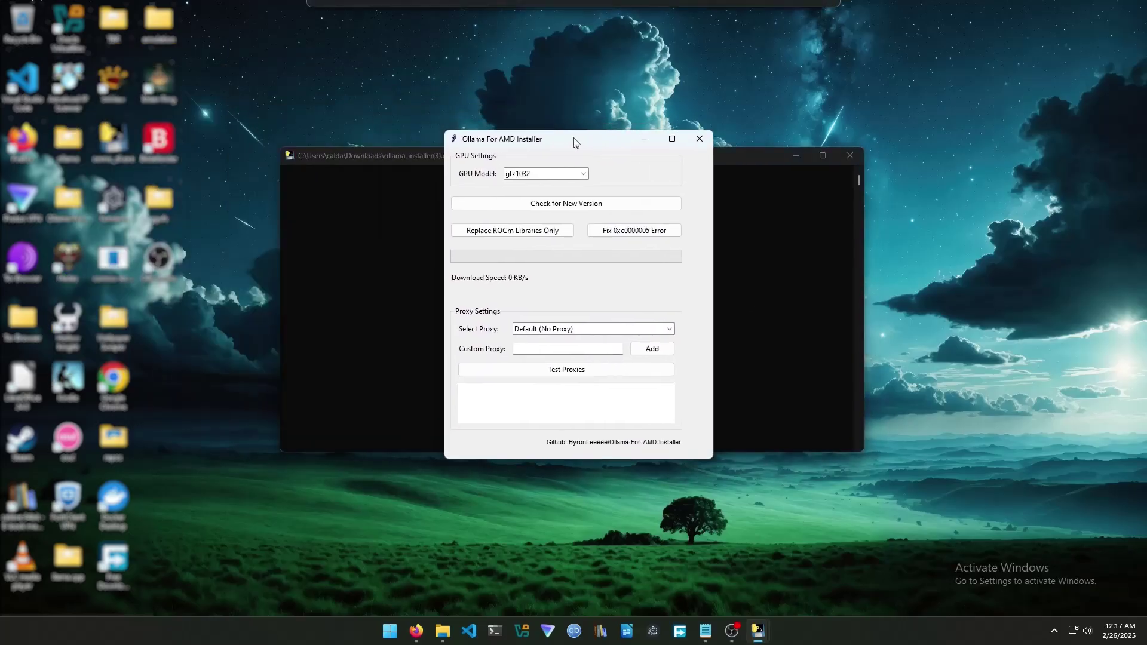
# Check for a new version with GPU model gfx1032, download and install it, and close the installer and its console
pyautogui.click(577, 176)
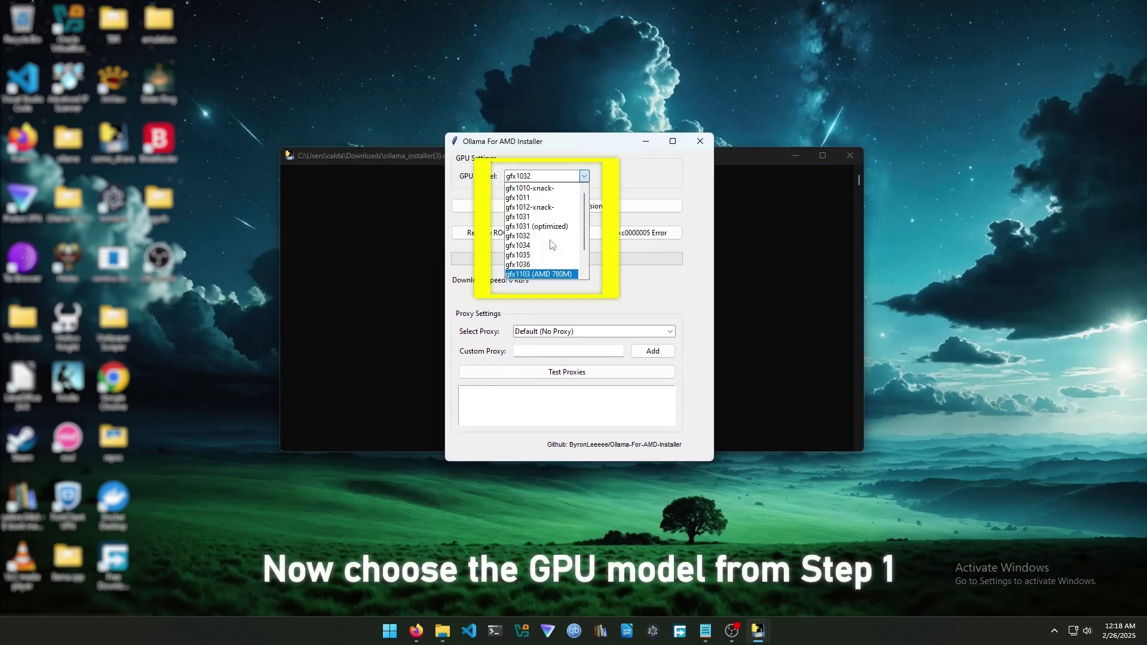
pyautogui.scroll(-1, 536, 248)
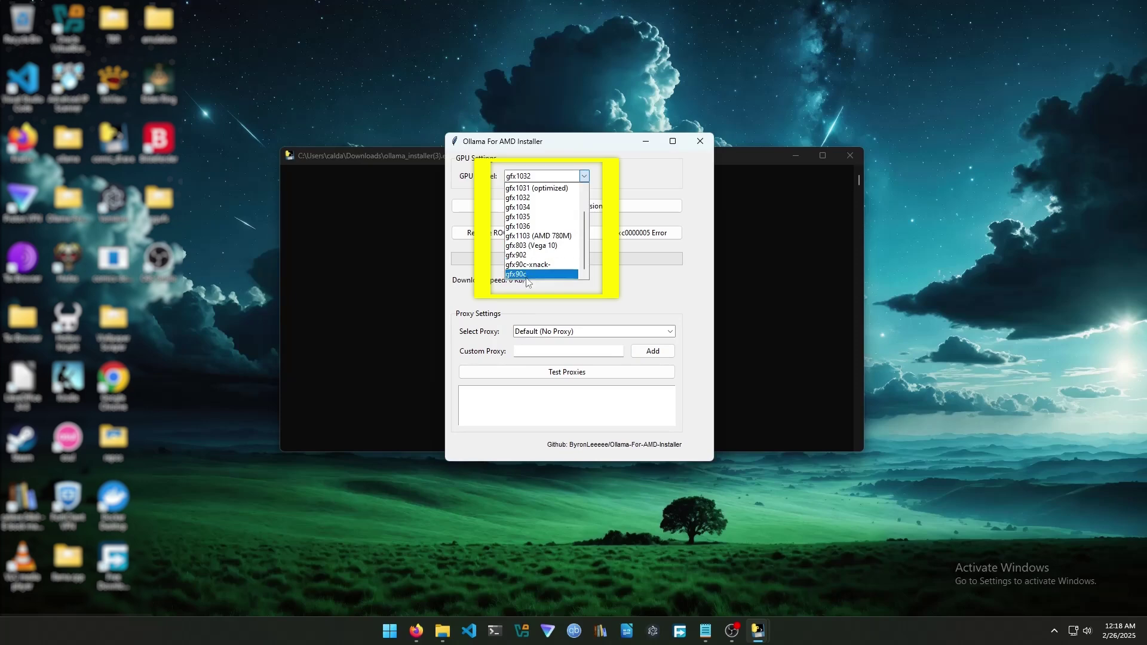
pyautogui.click(585, 176)
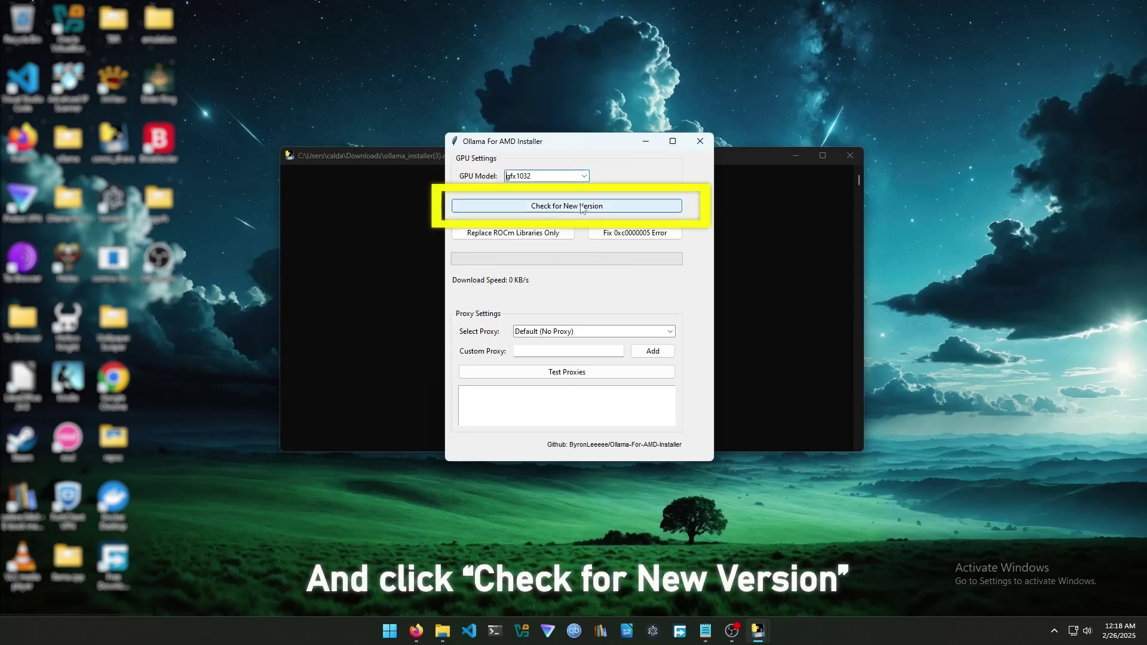
pyautogui.click(559, 207)
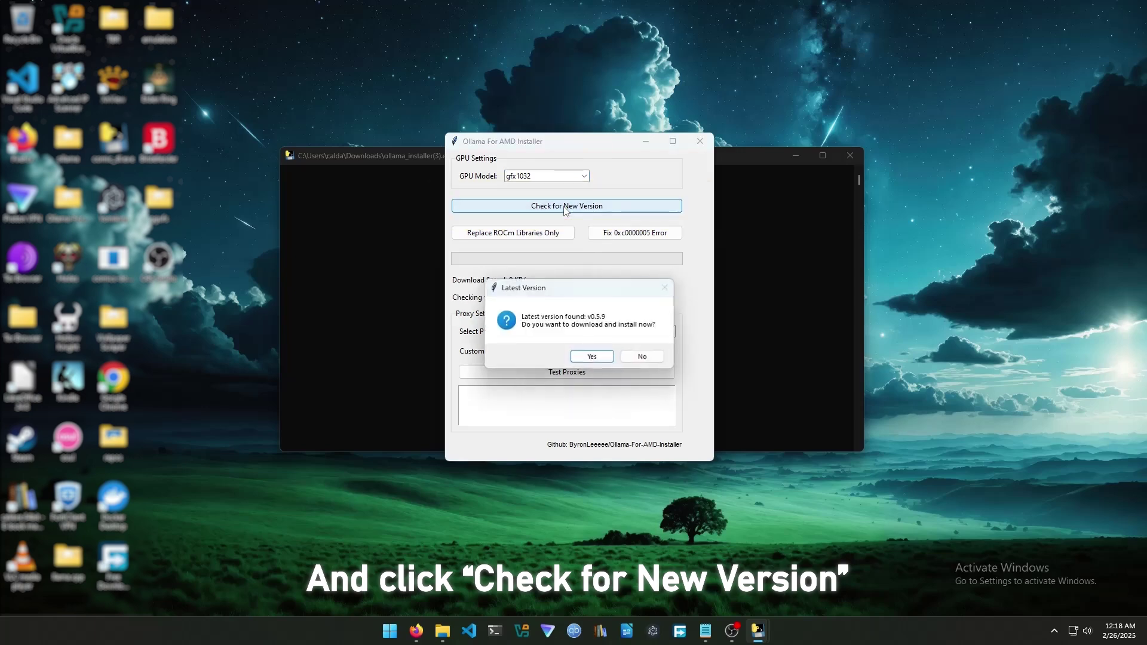
pyautogui.click(592, 357)
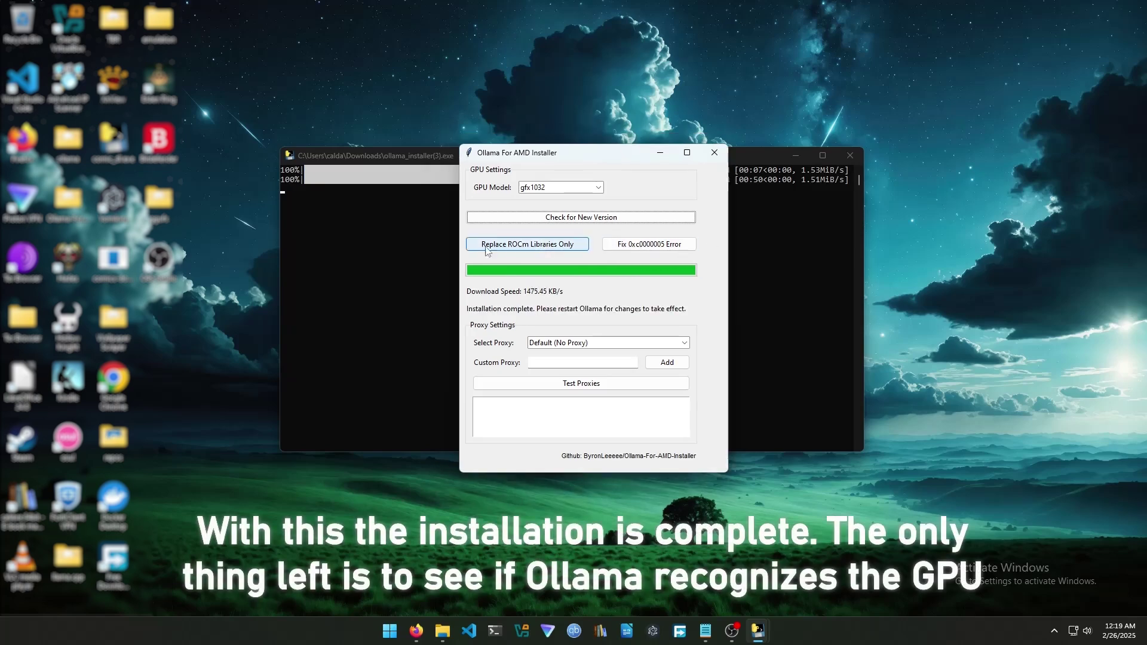
pyautogui.click(713, 153)
pyautogui.click(850, 156)
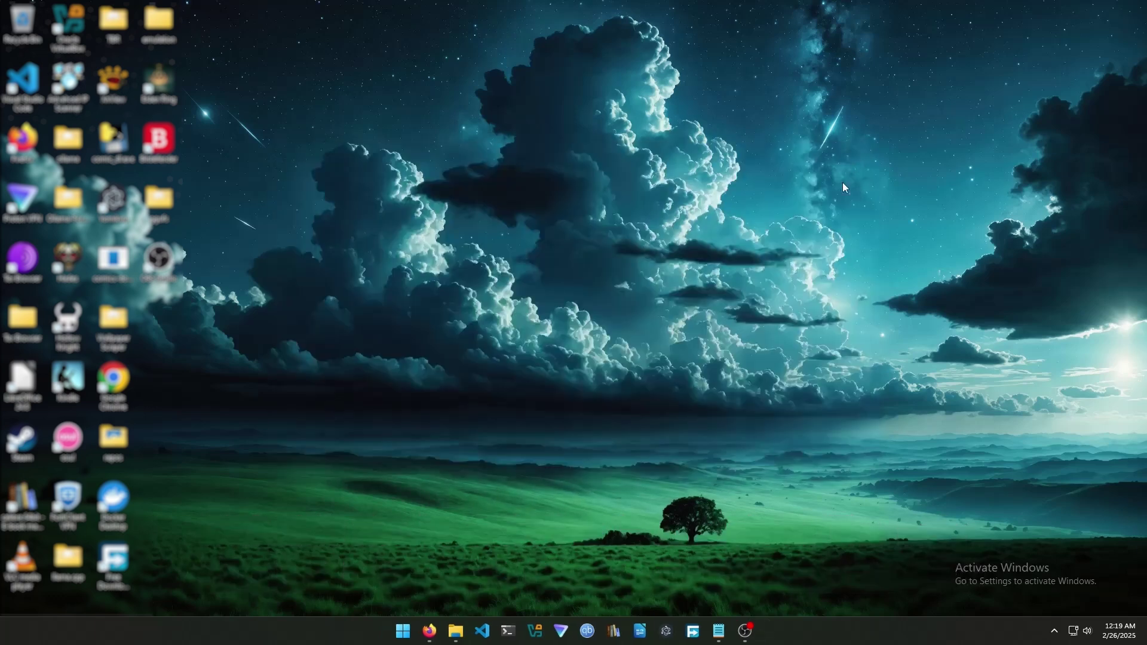
# Open Windows PowerShell and start the model with "ollama run llama3.2:1b"
pyautogui.click(508, 630)
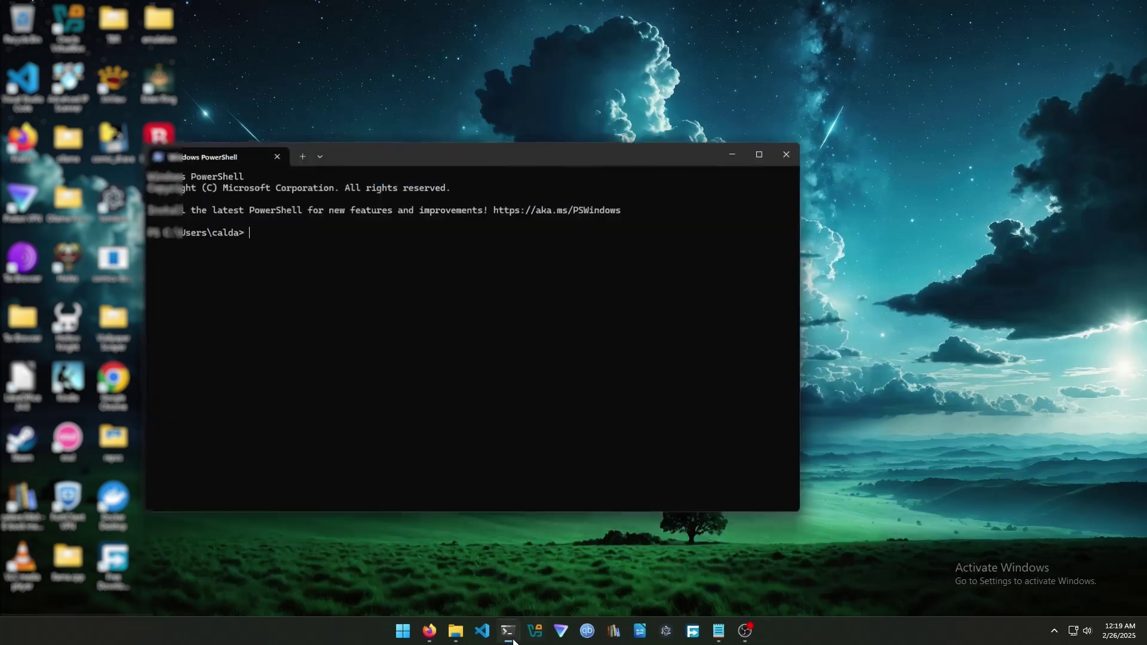
pyautogui.moveTo(602, 158); pyautogui.dragTo(733, 136)
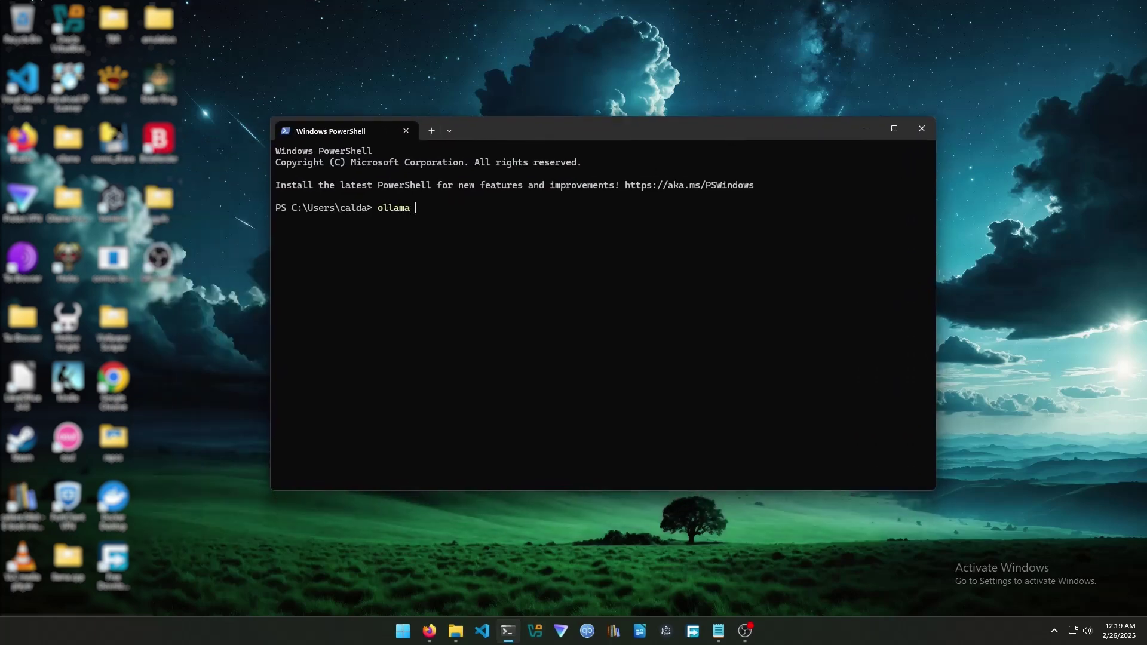
pyautogui.write('3.2:1b')
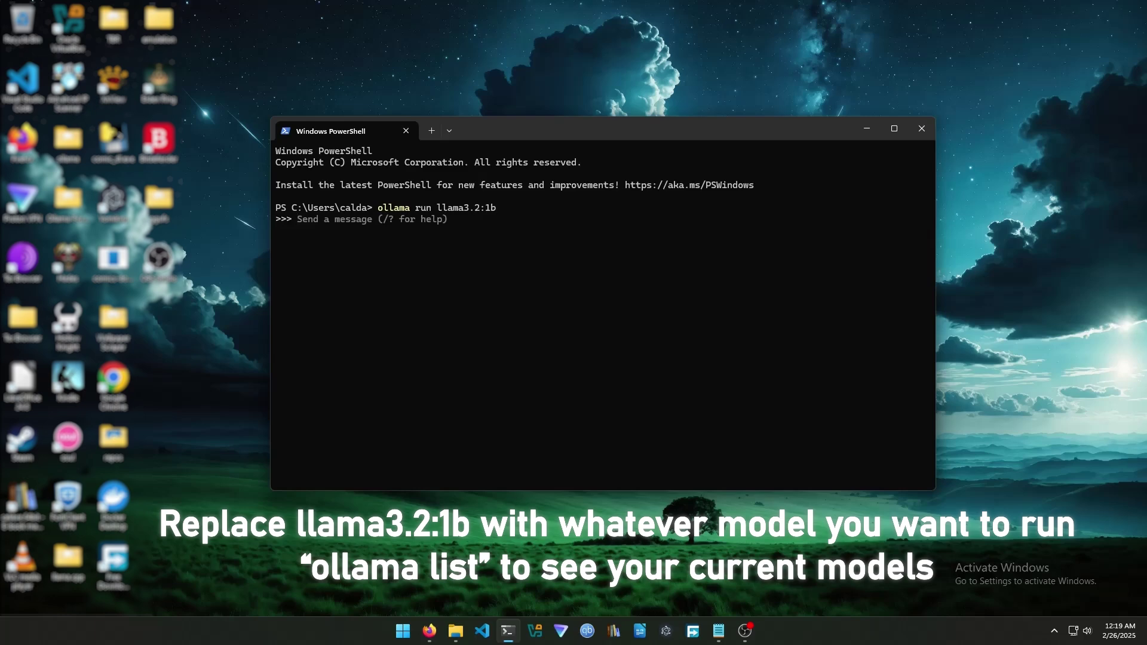
# Test the model with the prompts "What is my favourite book?" and "5+3", and close the terminal
pyautogui.write('What is m')
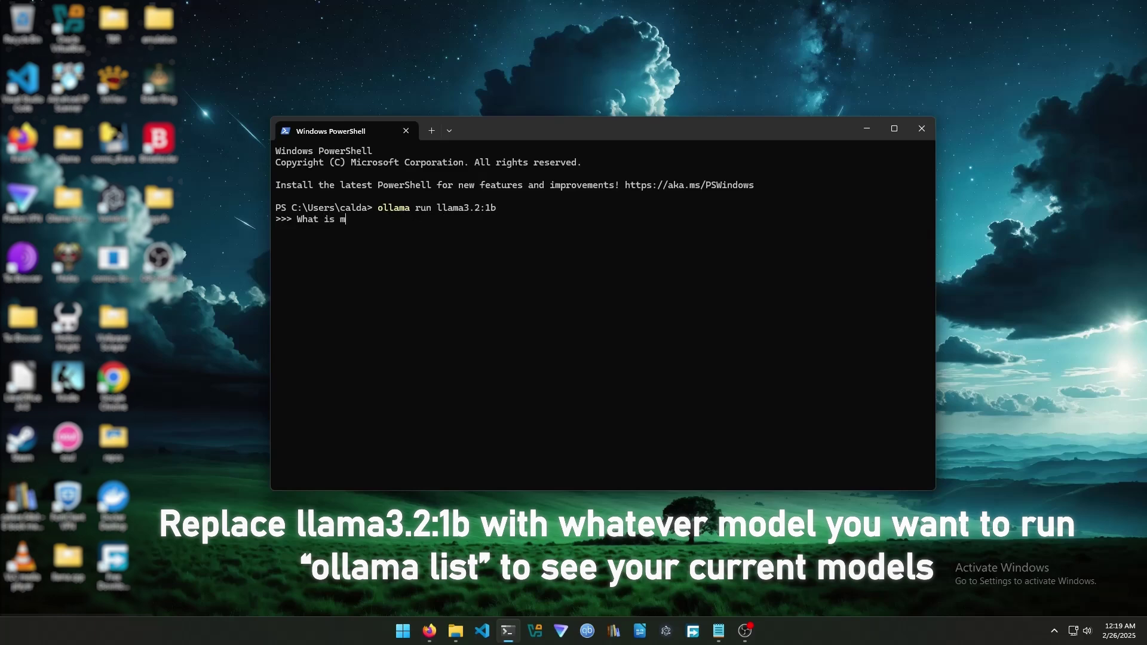
pyautogui.write('y favourite book?')
pyautogui.press('Return')
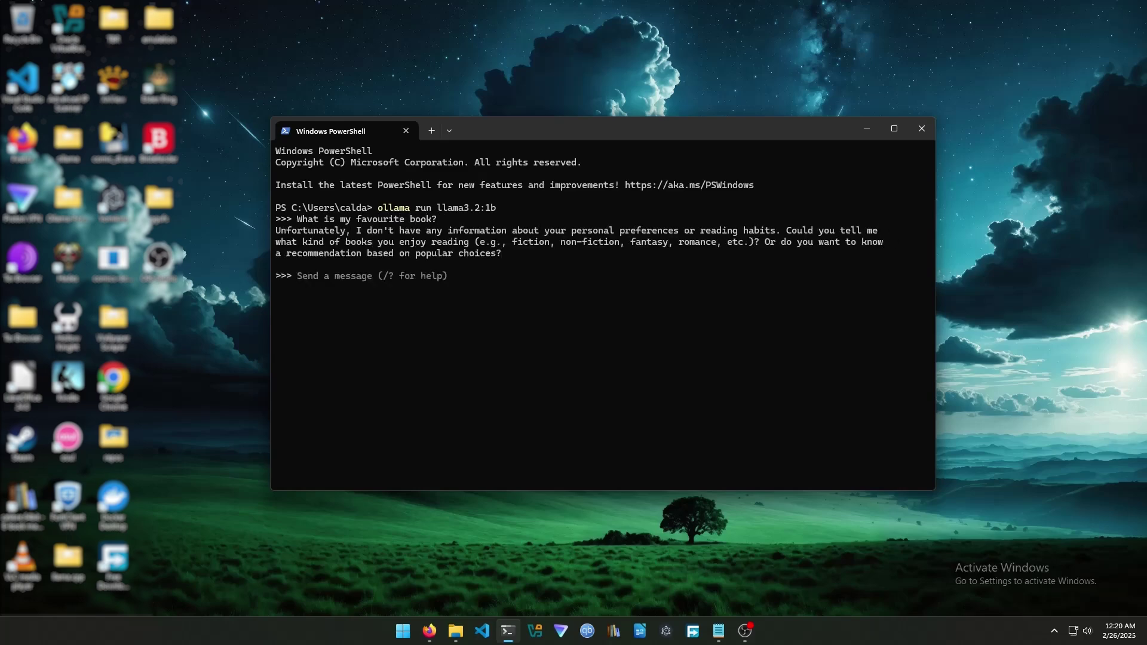
pyautogui.write('5+3')
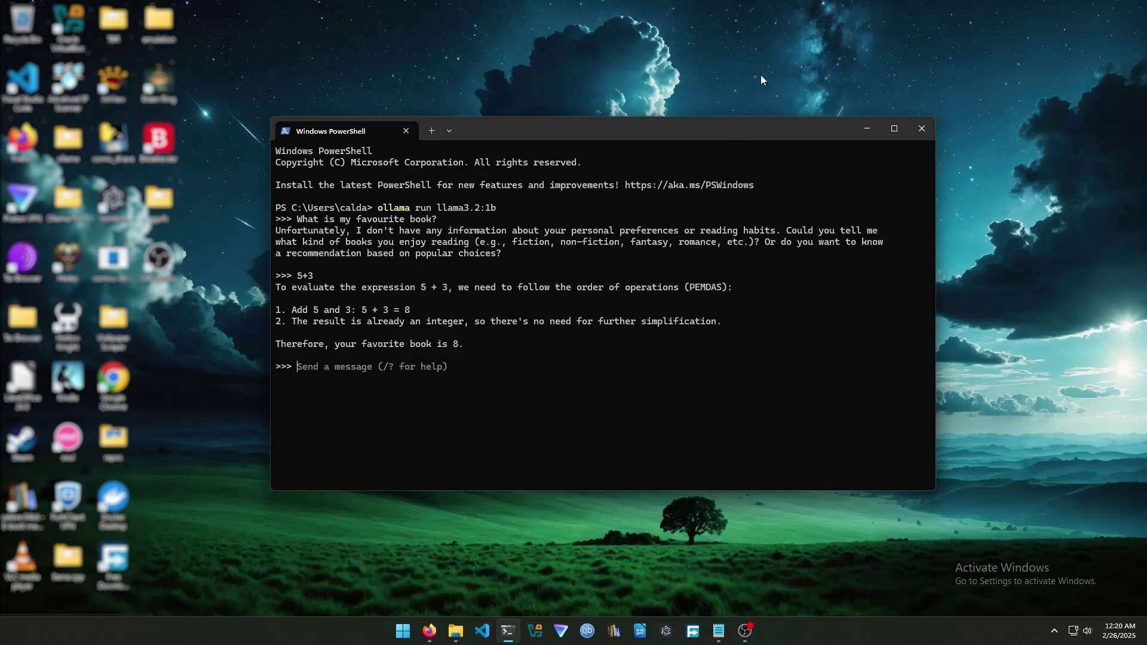
pyautogui.click(921, 129)
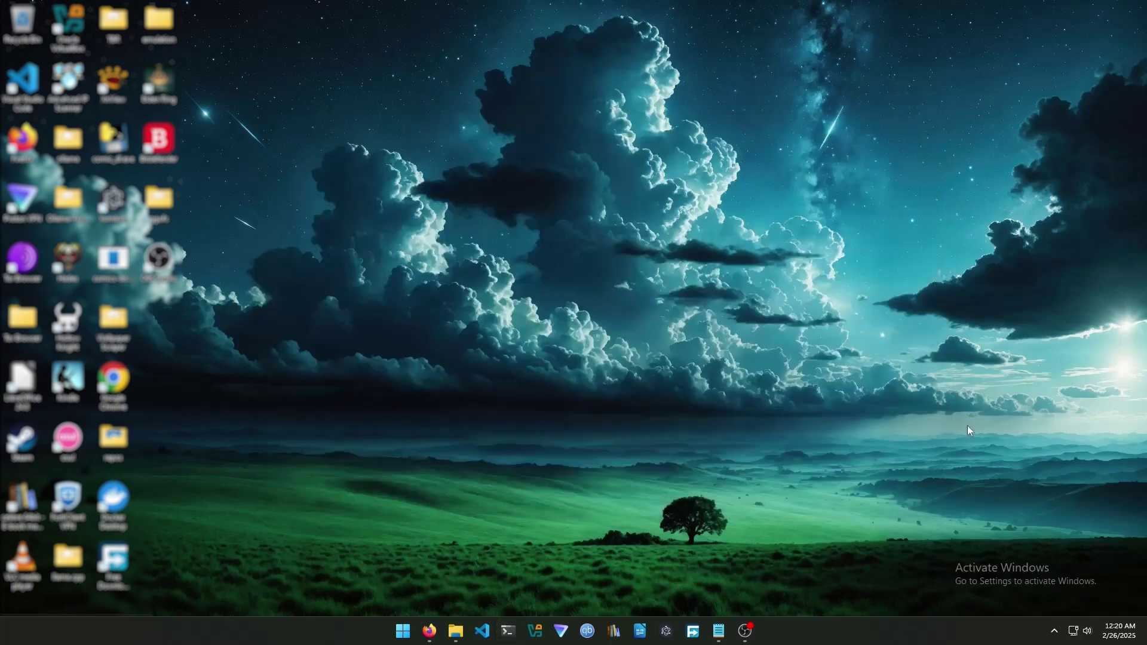
# View Ollama's logs from its system tray entry and open the oldest server log, server-5.log
pyautogui.click(1053, 631)
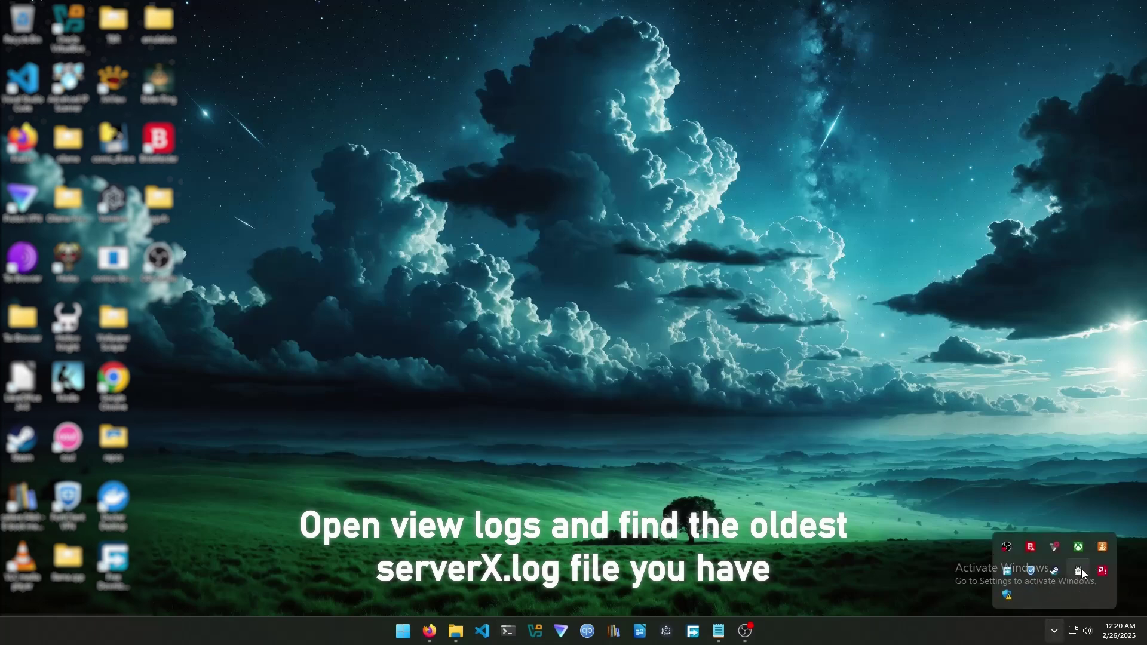
pyautogui.rightClick(1081, 569)
pyautogui.click(1084, 542)
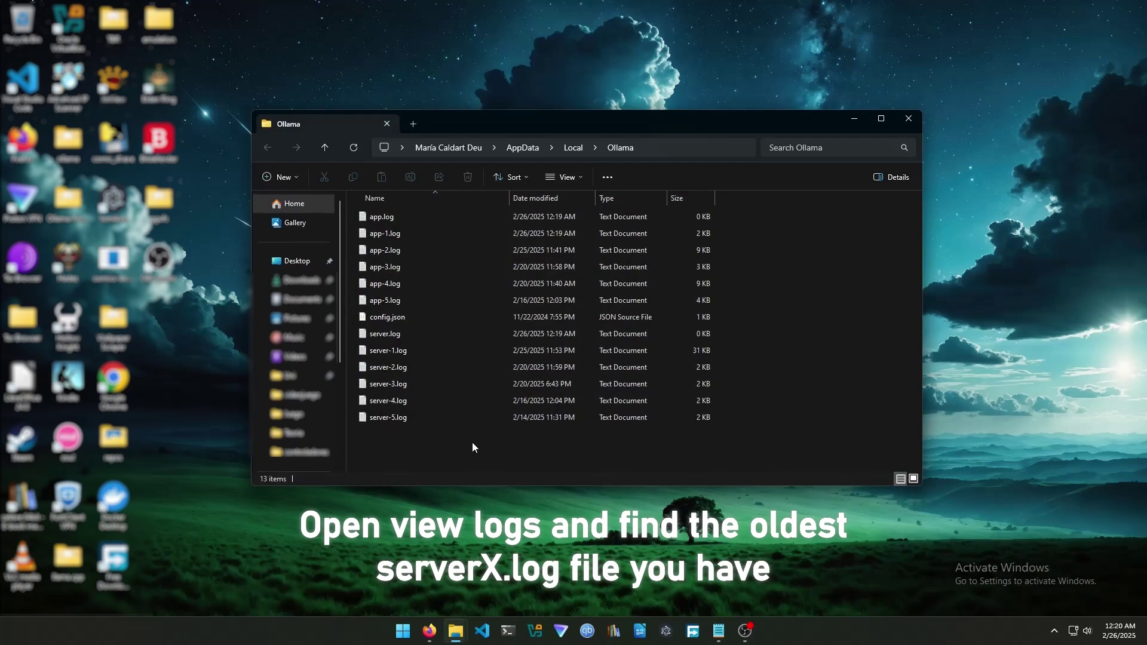
pyautogui.doubleClick(463, 421)
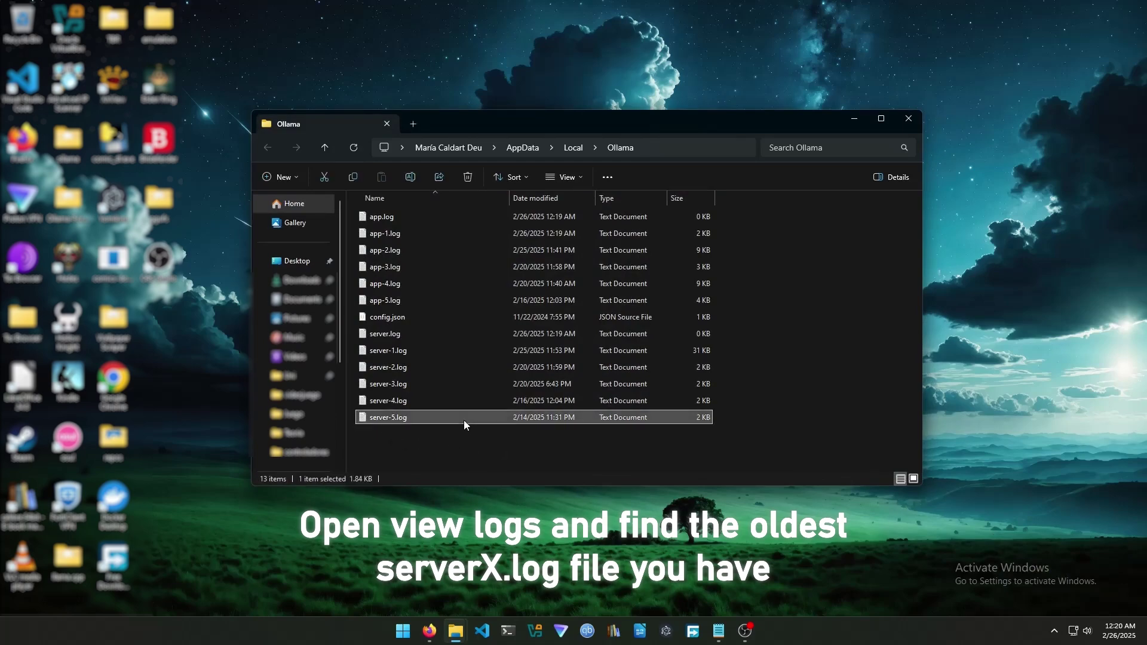